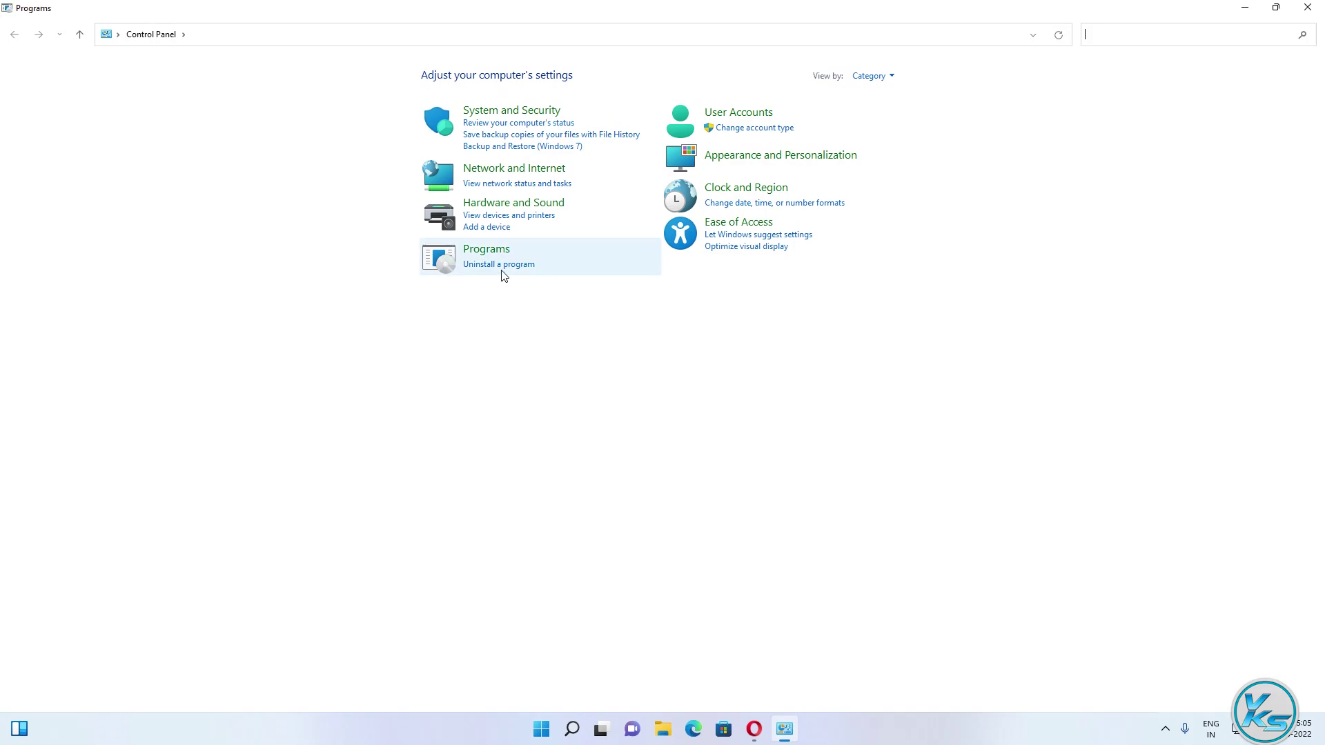
Review the Microsoft Visual C++ 2015-2022 Redistributable and NVIDIA Graphics Driver entries among the installed programs, and close the list
left_click(19, 35)
left_click(519, 268)
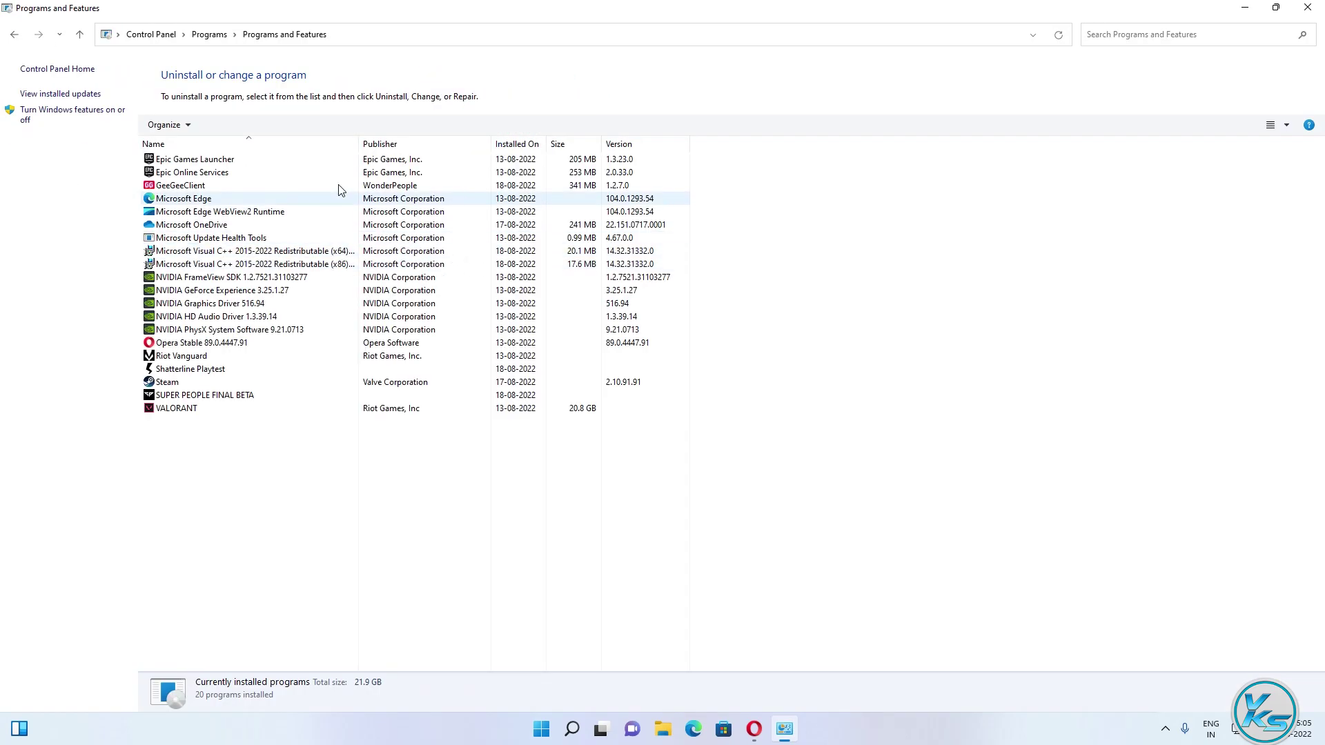
left_click(279, 253)
left_click(283, 266)
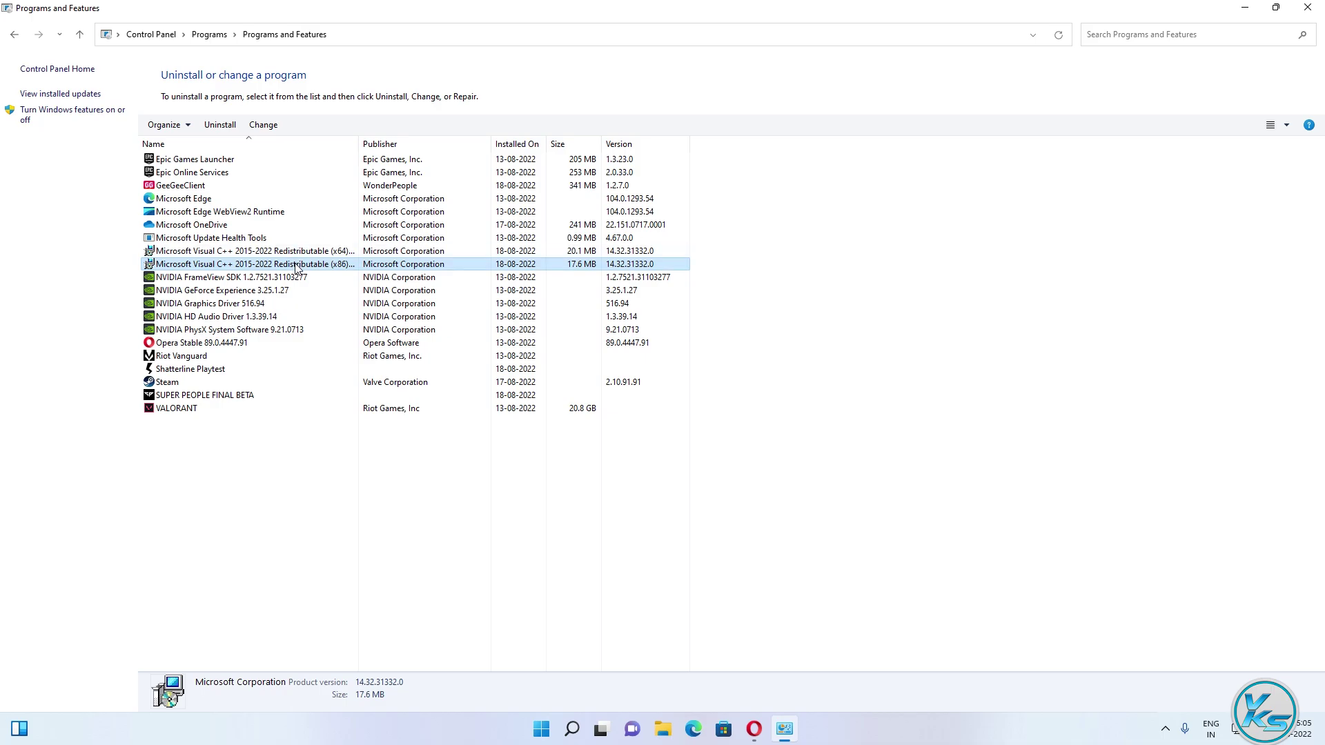
left_click(253, 304)
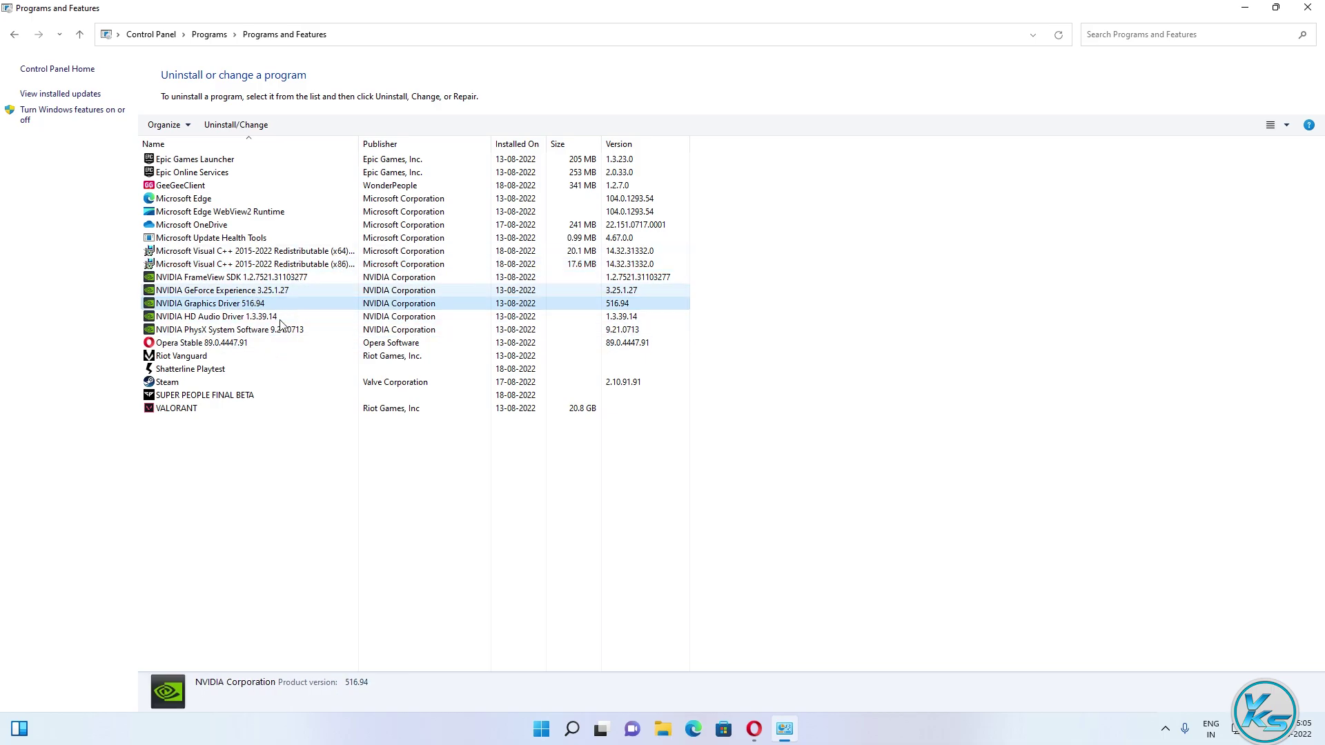
left_click(1308, 8)
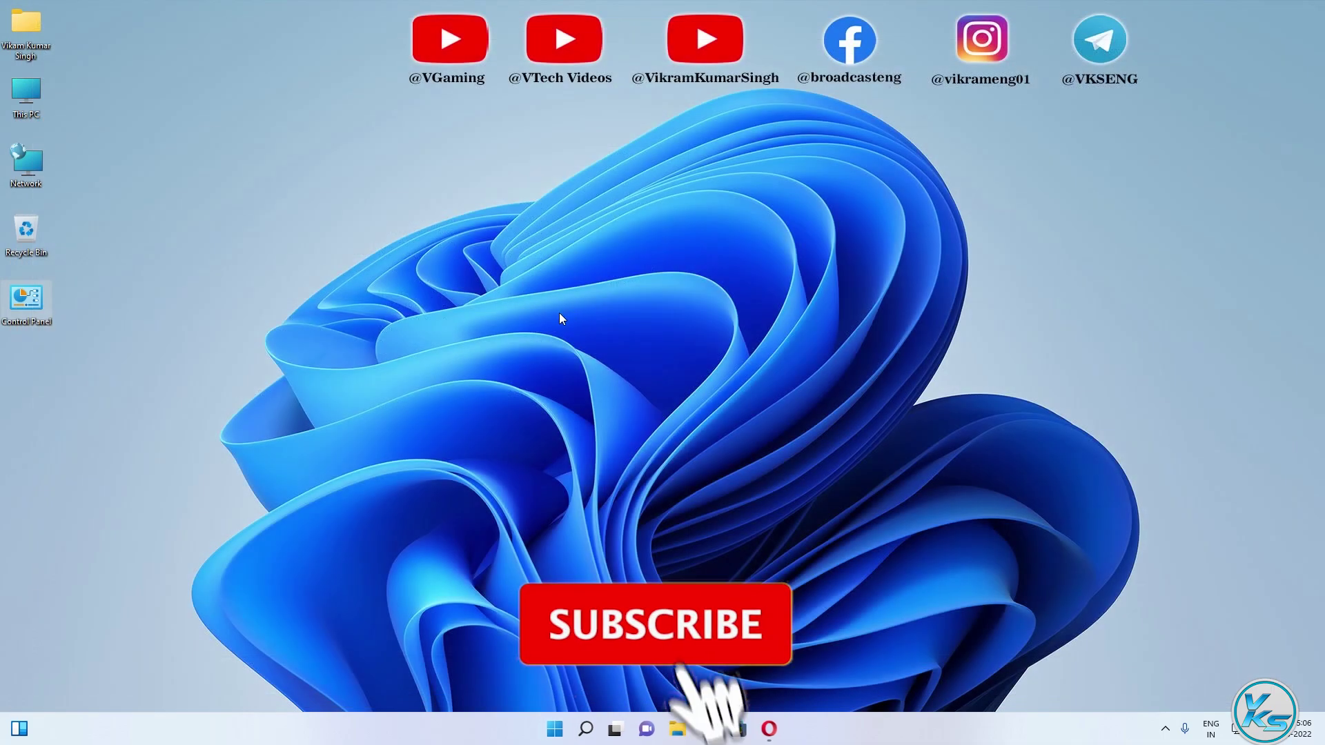
Search Windows for Steam and follow its shortcut to the installation folder containing the steam application
left_click(592, 733)
type("st")
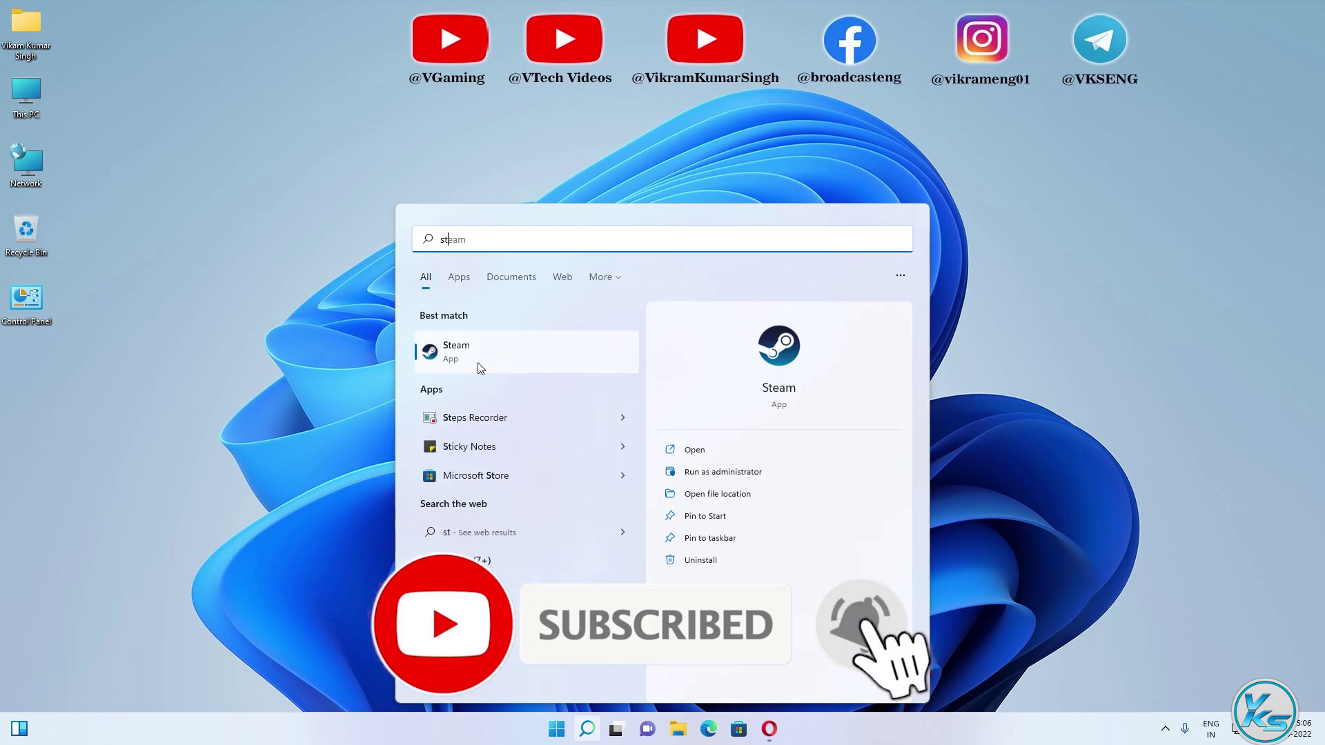
right_click(460, 361)
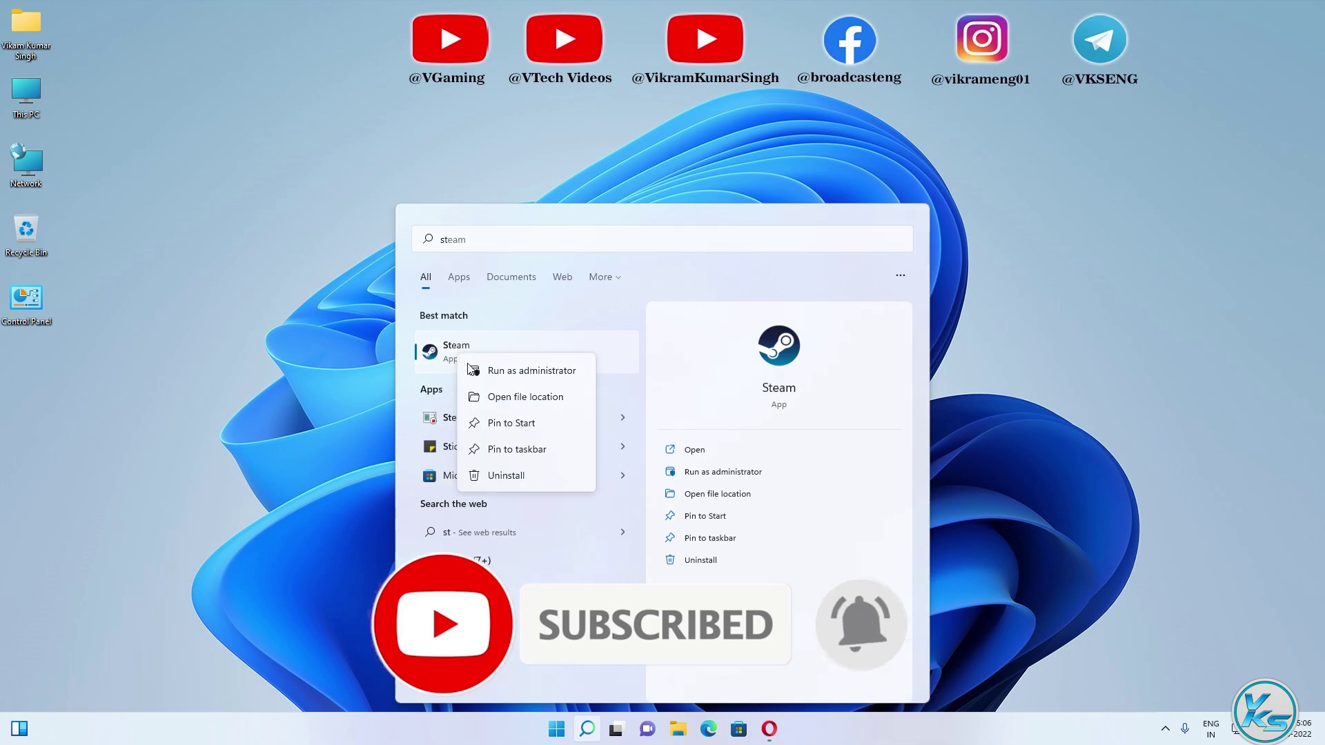
left_click(525, 395)
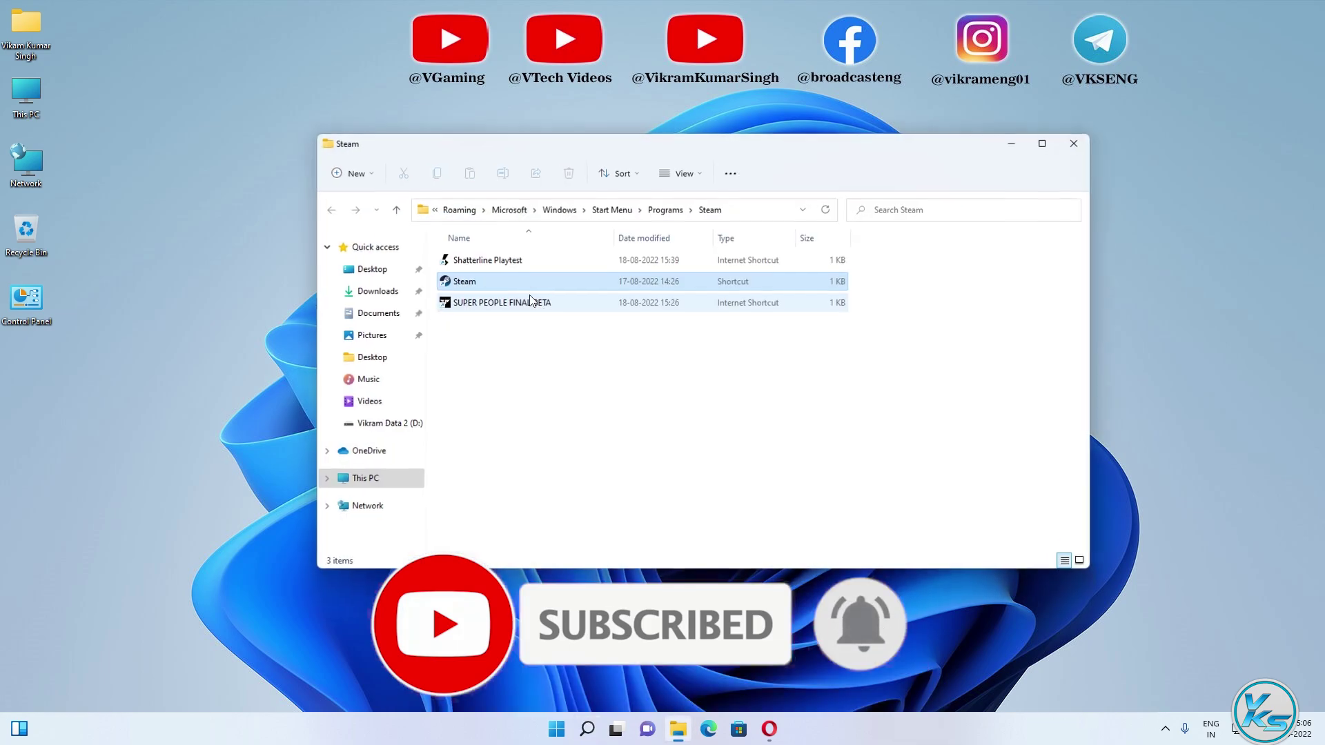
right_click(484, 283)
left_click(531, 372)
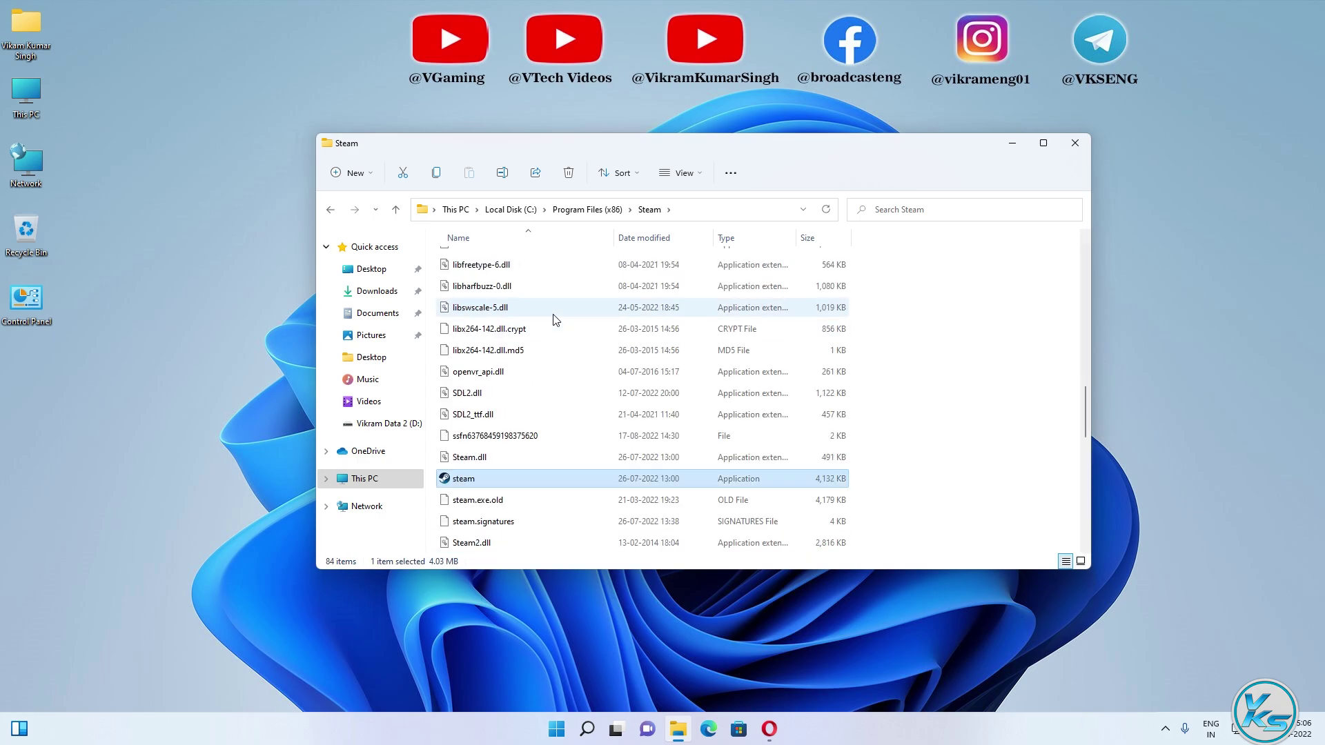
Open the compatibility settings in the properties of the steam application
right_click(452, 343)
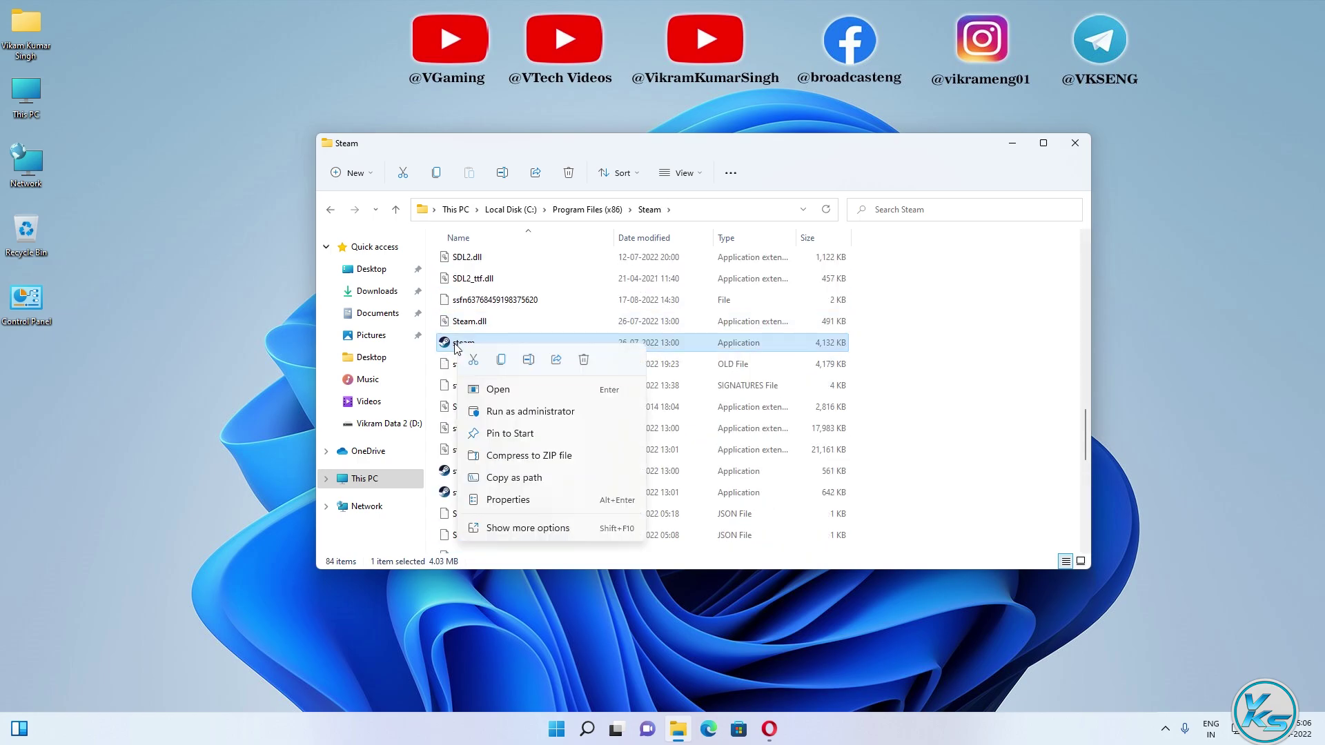
left_click(531, 503)
left_click_drag(605, 322, 785, 146)
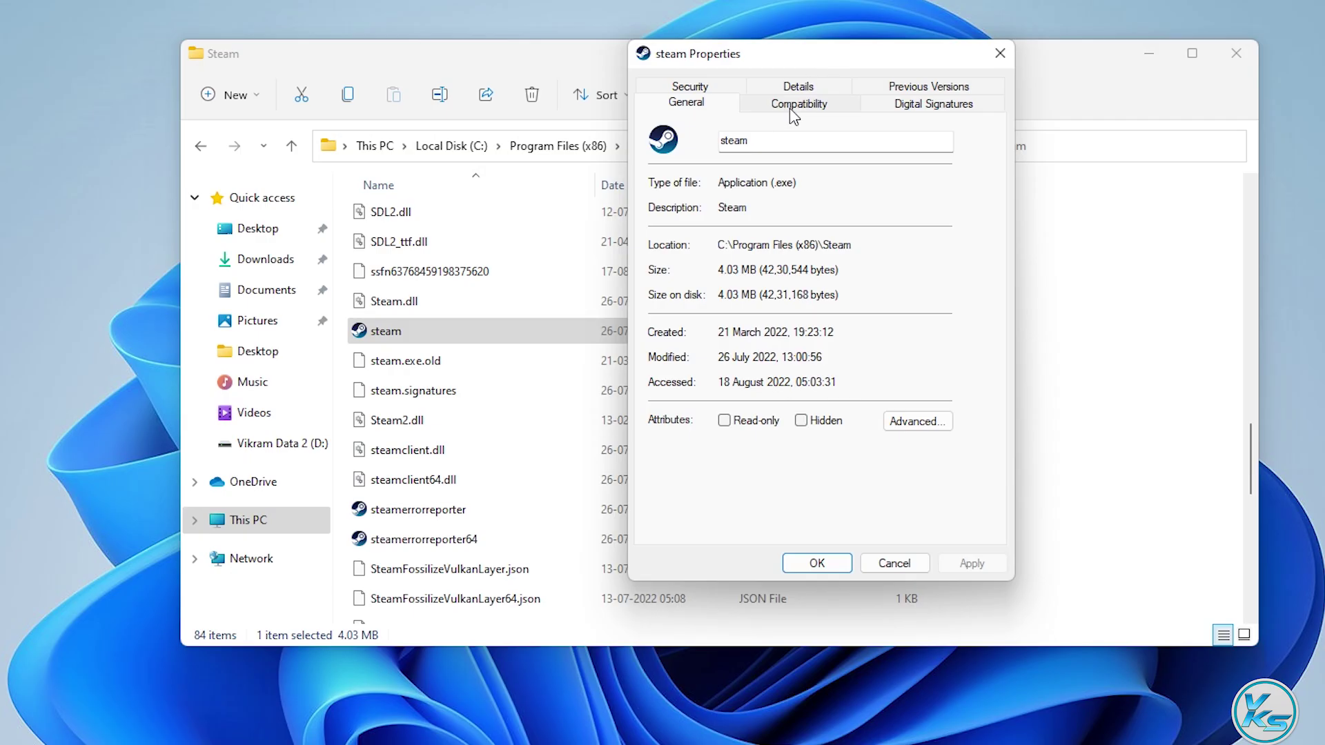
left_click(794, 107)
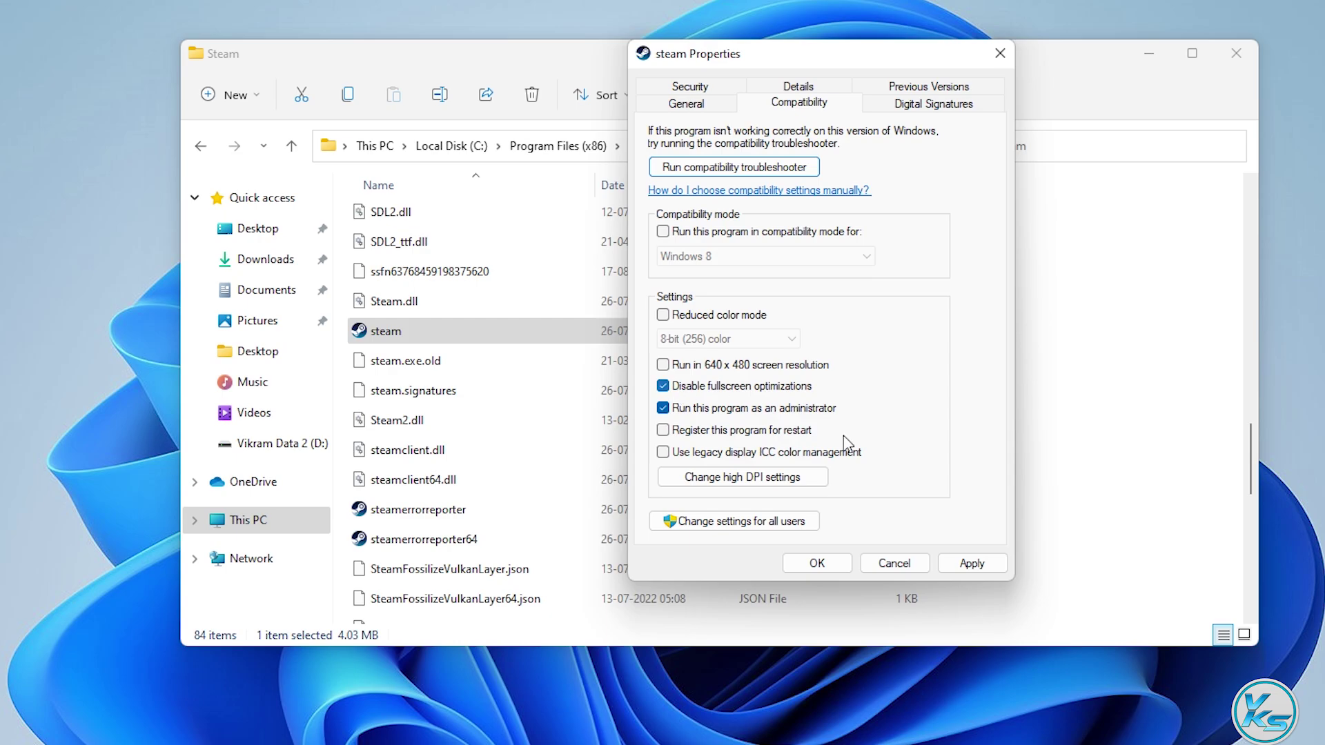
Try Windows 8 compatibility mode and clearing the fullscreen-optimization and administrator options for steam, and cancel the properties dialog
left_click(679, 393)
left_click(662, 231)
left_click(697, 256)
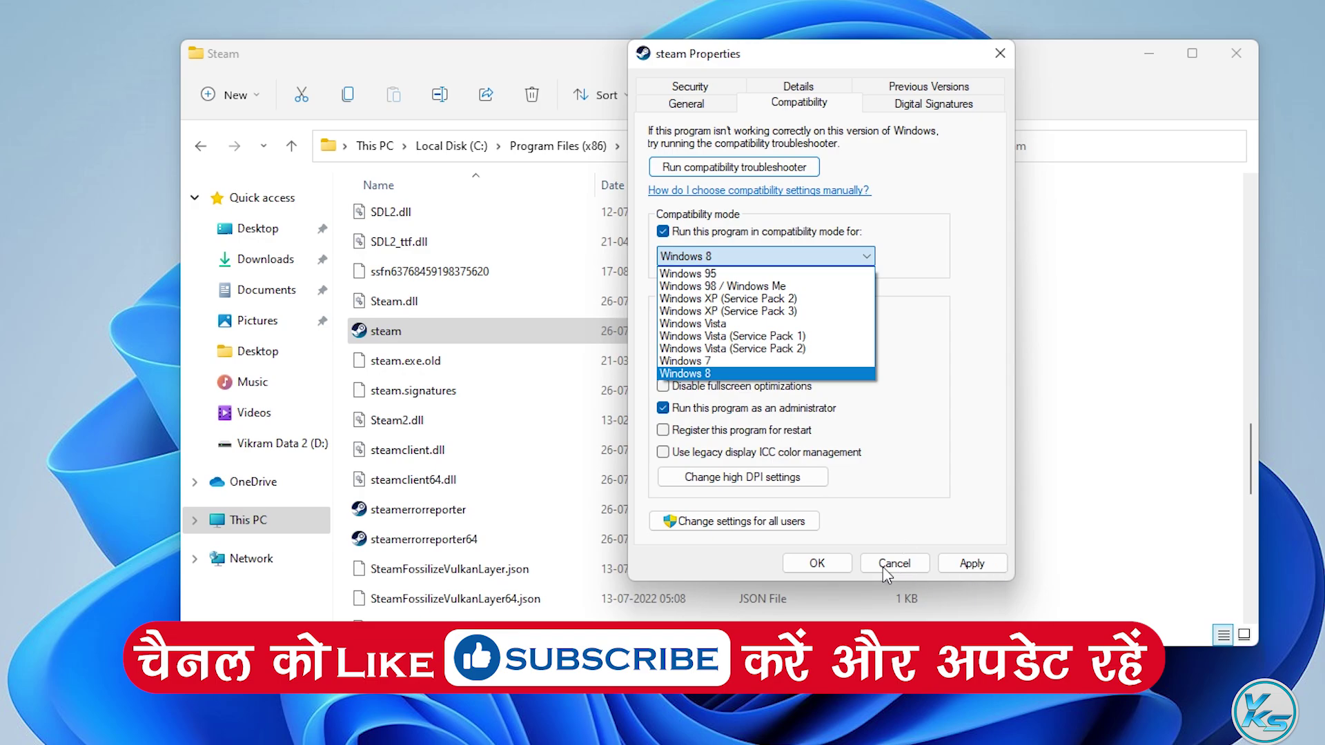
left_click(757, 376)
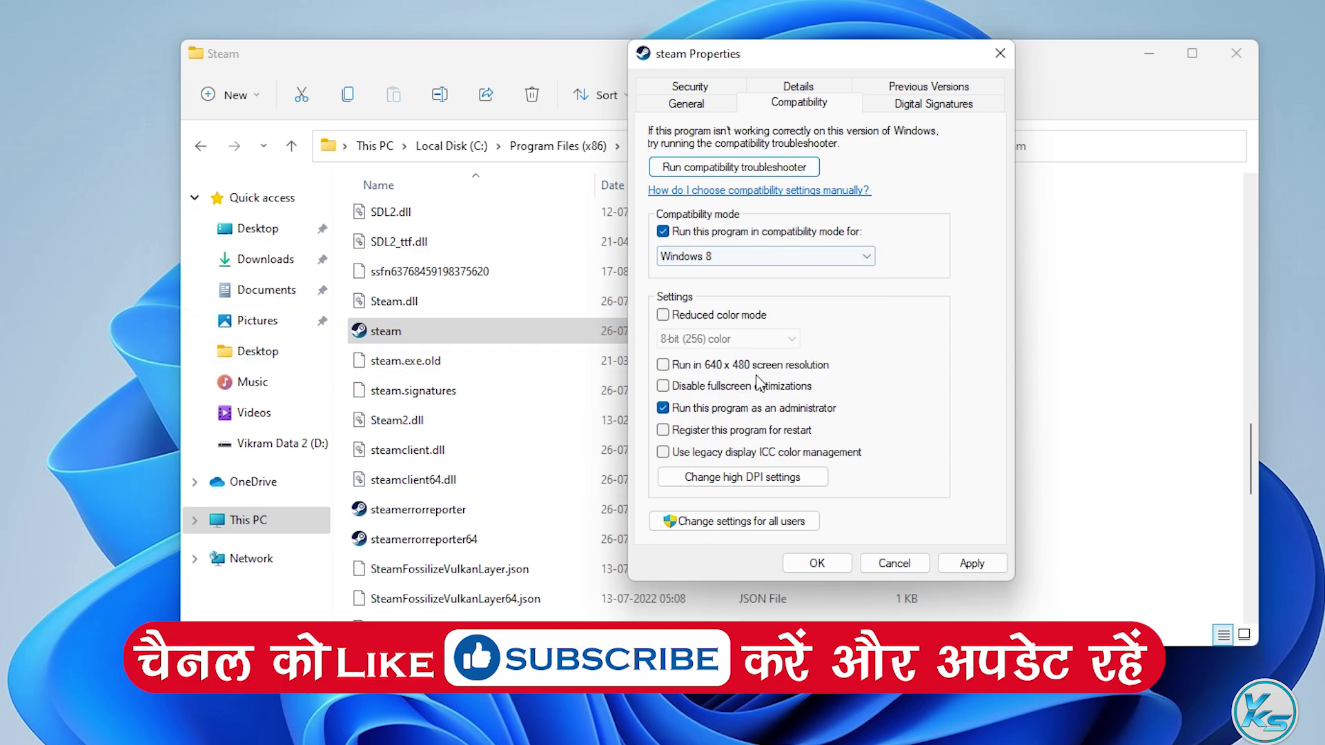
left_click(692, 410)
left_click(663, 231)
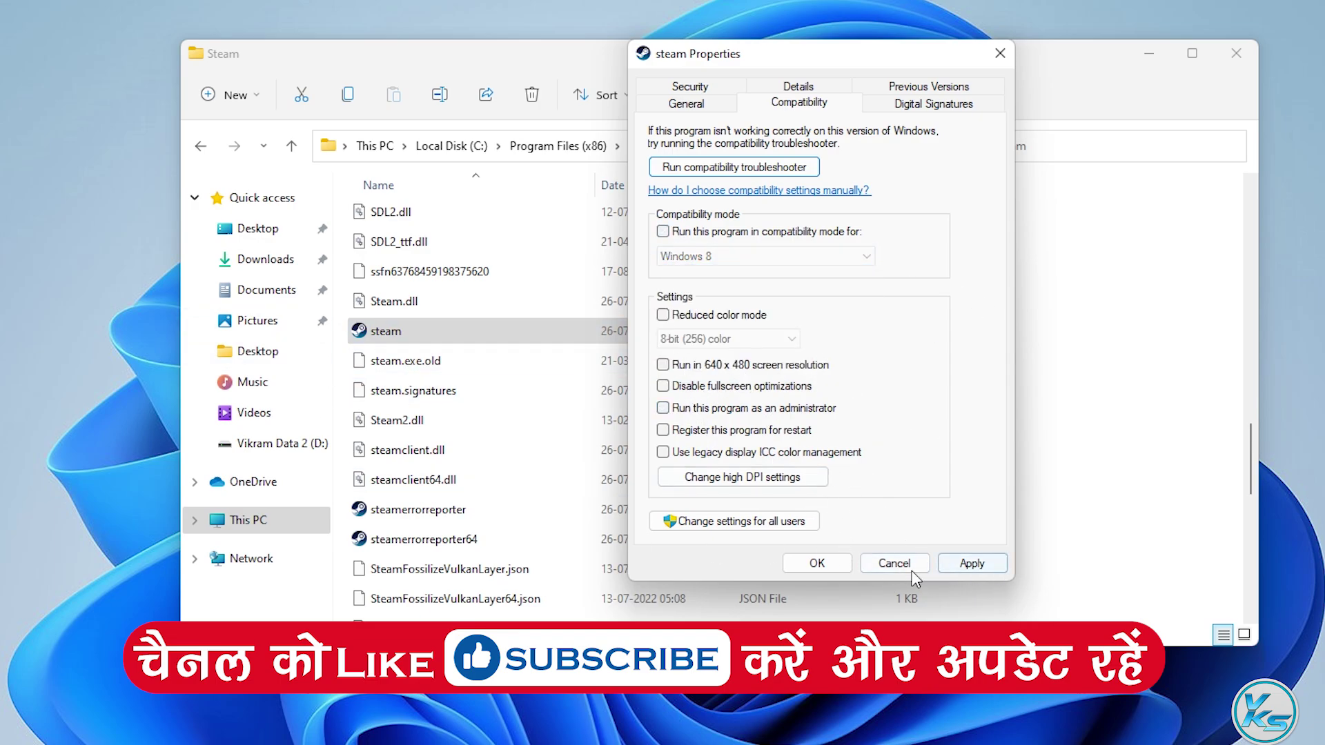
left_click(868, 567)
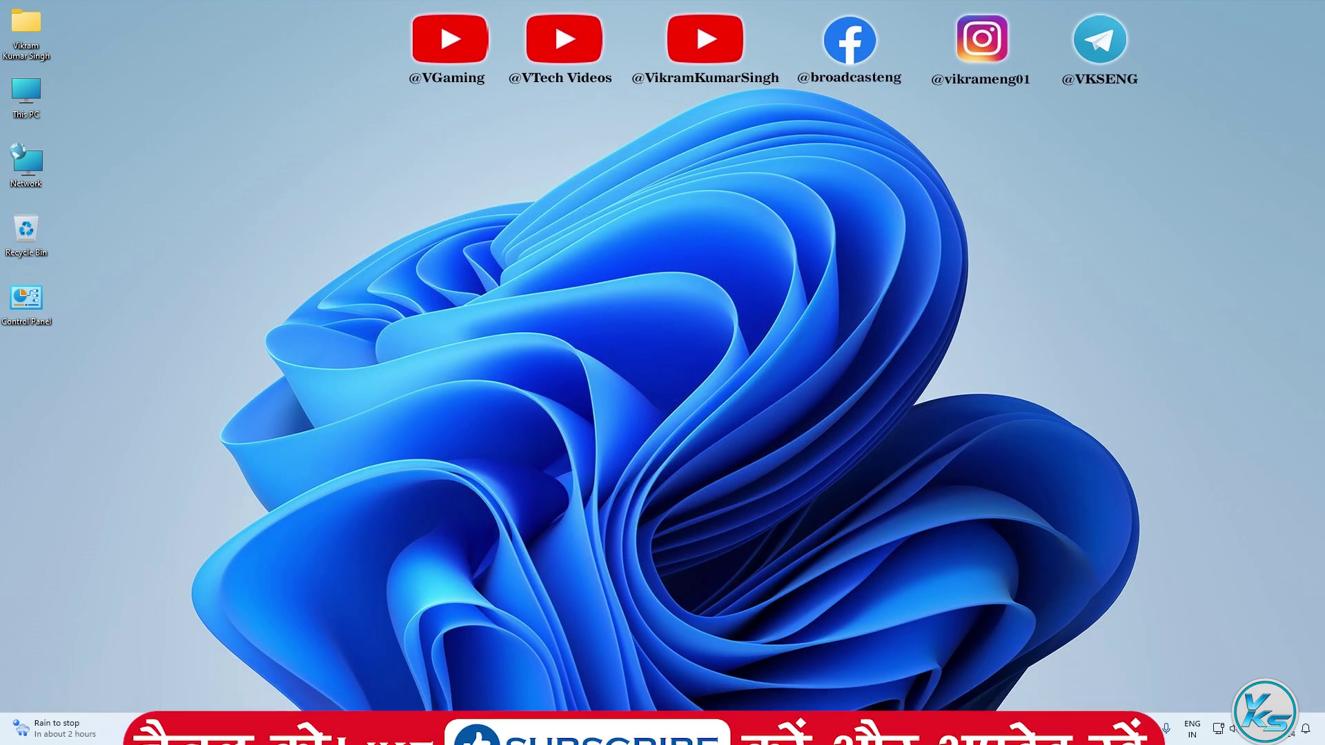
Check the Game Mode setting in the Windows gaming settings and close Settings
right_click(520, 729)
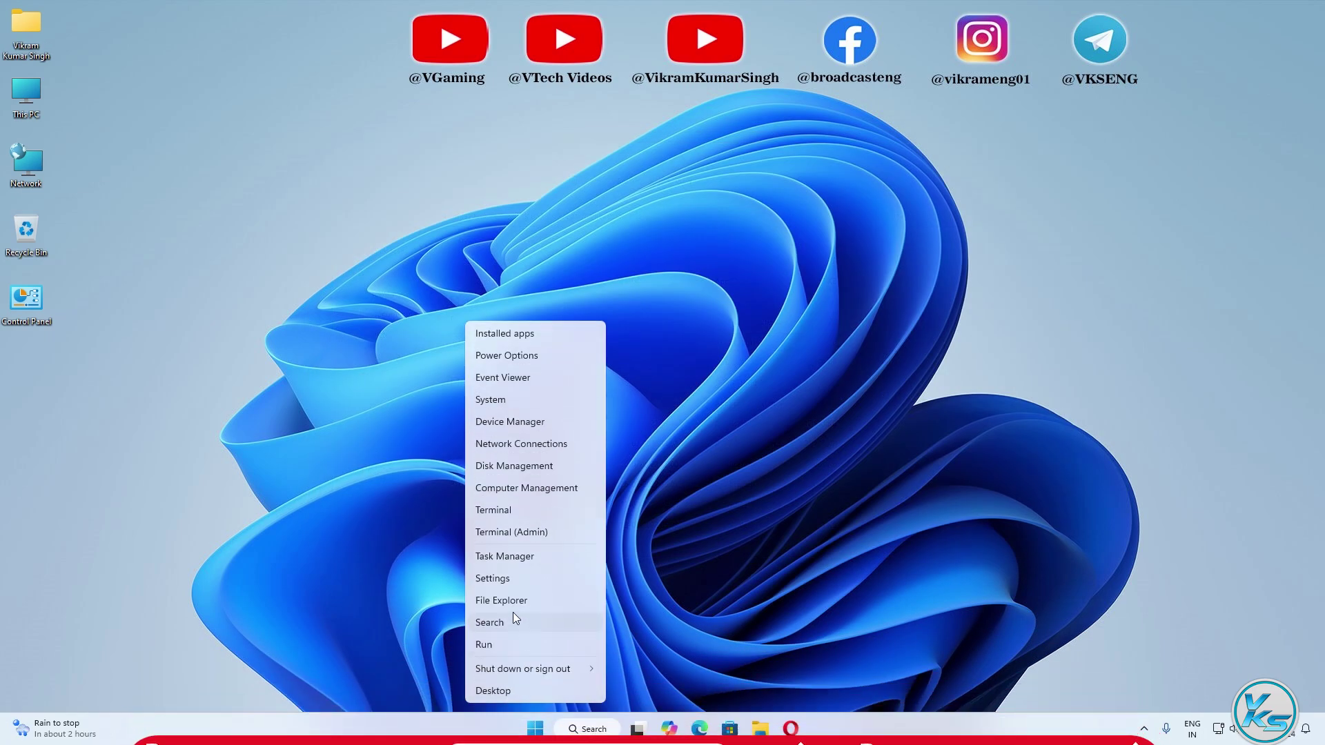
left_click(509, 585)
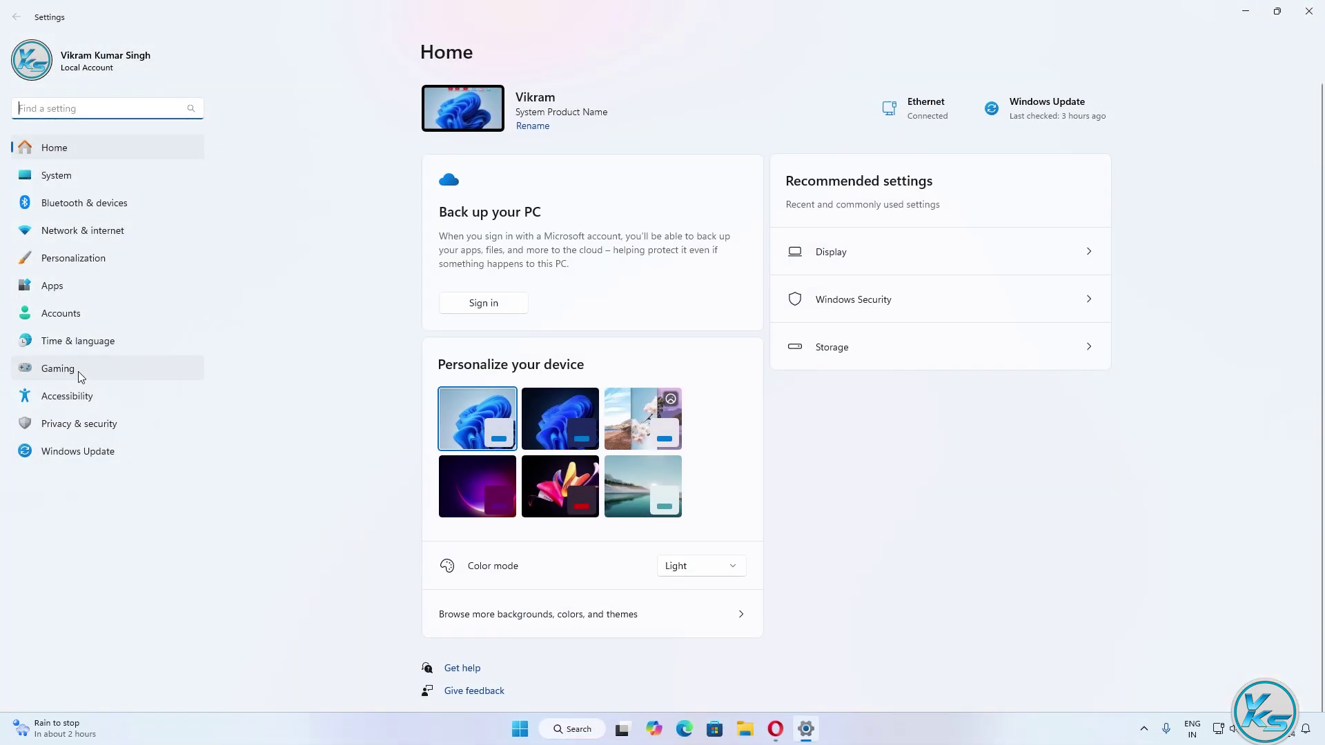
left_click(77, 370)
left_click(861, 199)
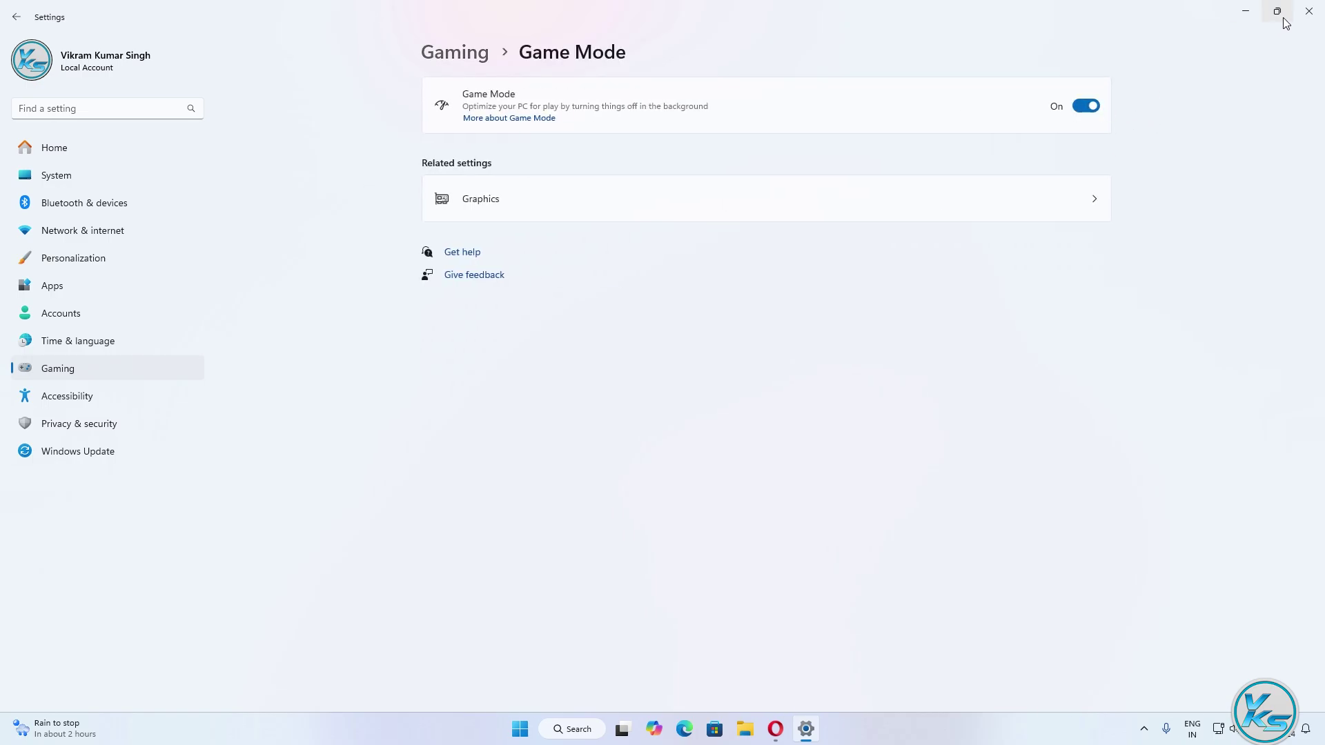
left_click(1304, 18)
Launch Steam and browse to the local files of Supermarket Together from the game library
left_click(585, 729)
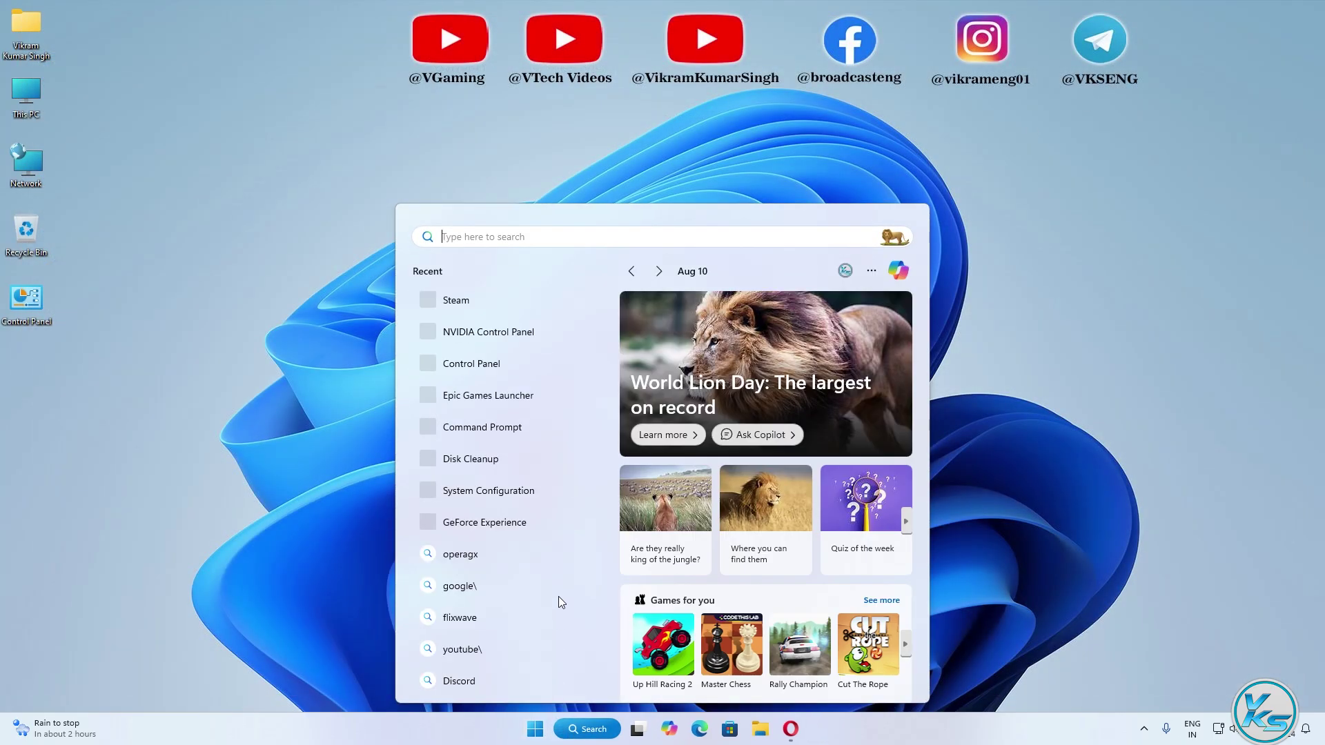
type("steam")
left_click(483, 342)
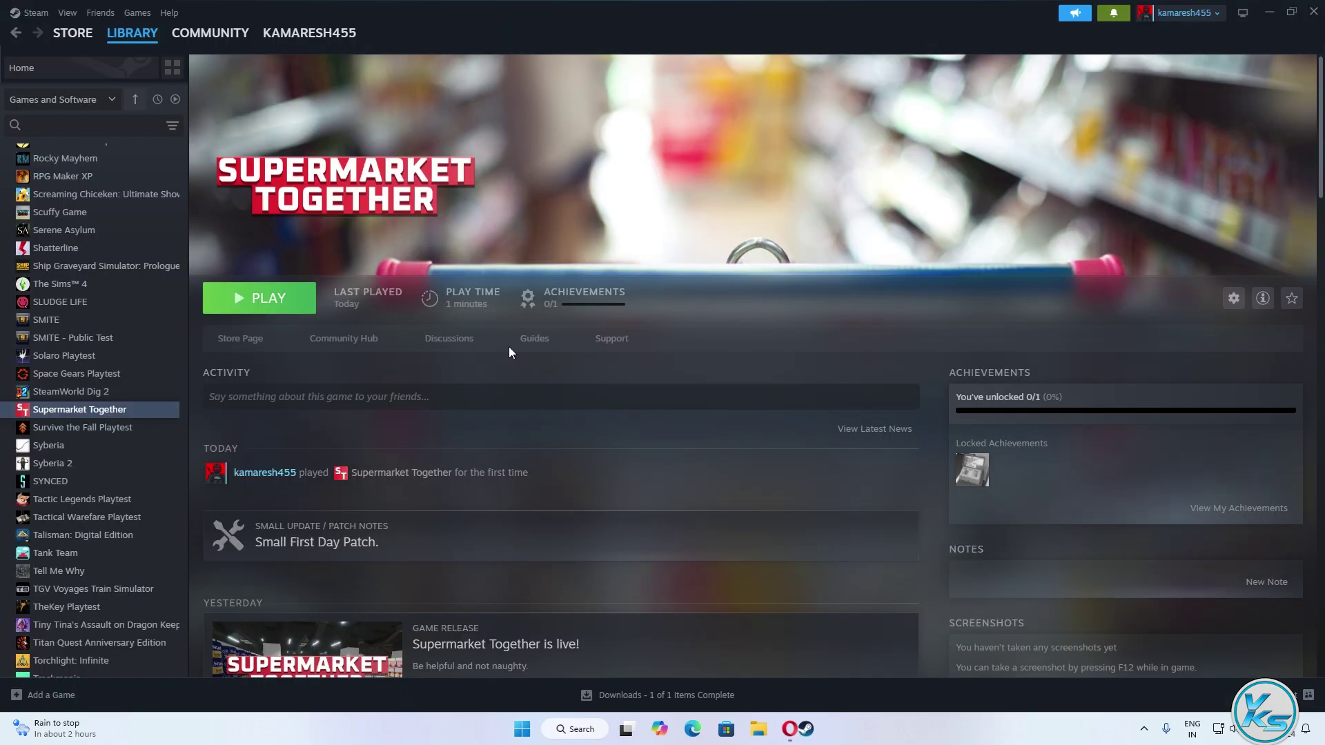
right_click(60, 415)
mouse_move(104, 509)
left_click(198, 517)
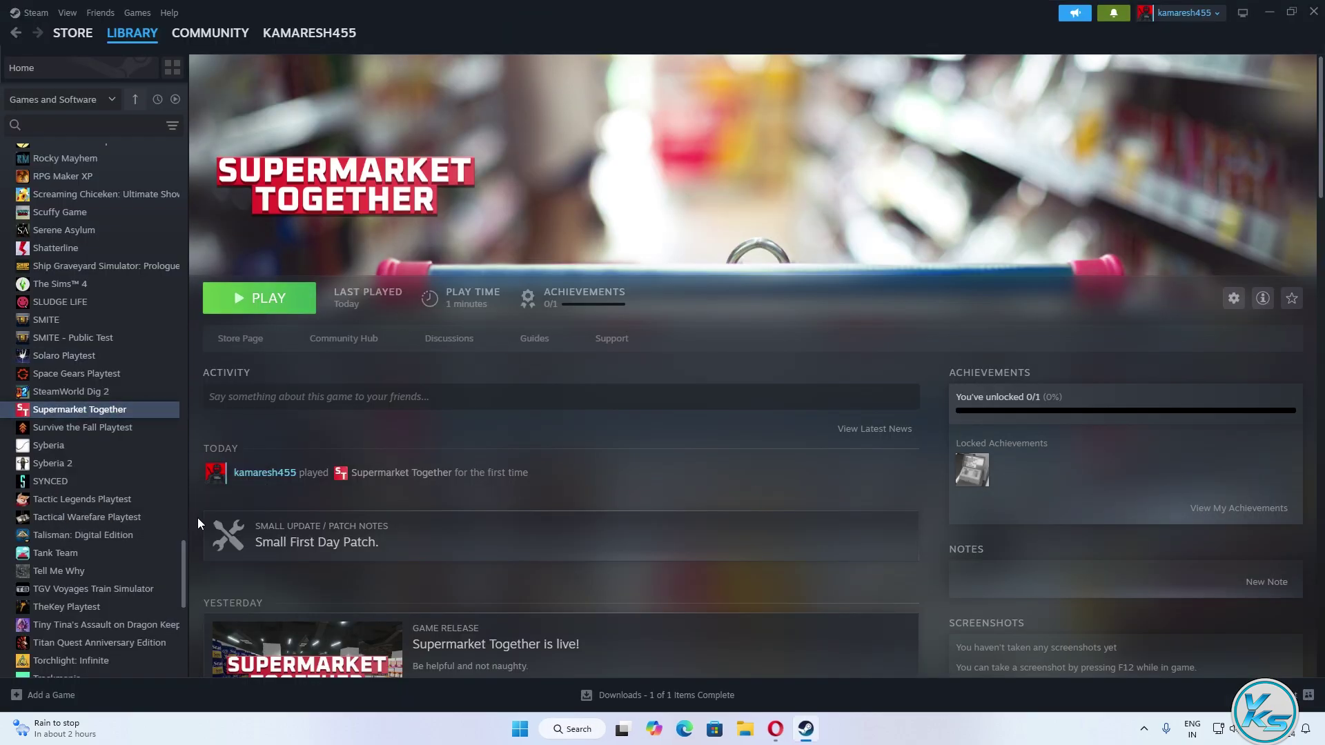
Open the compatibility settings in the properties of the Supermarket Together application
right_click(175, 183)
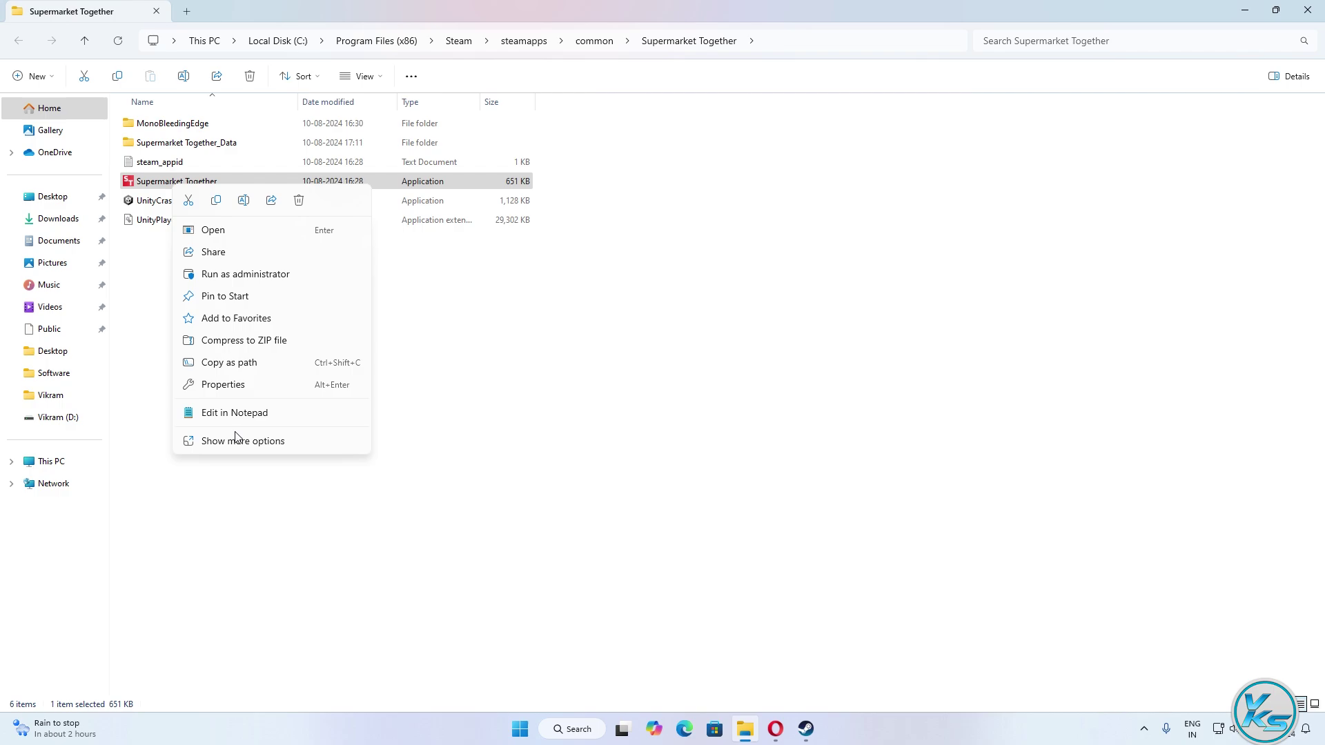
left_click(223, 385)
left_click_drag(341, 204, 656, 142)
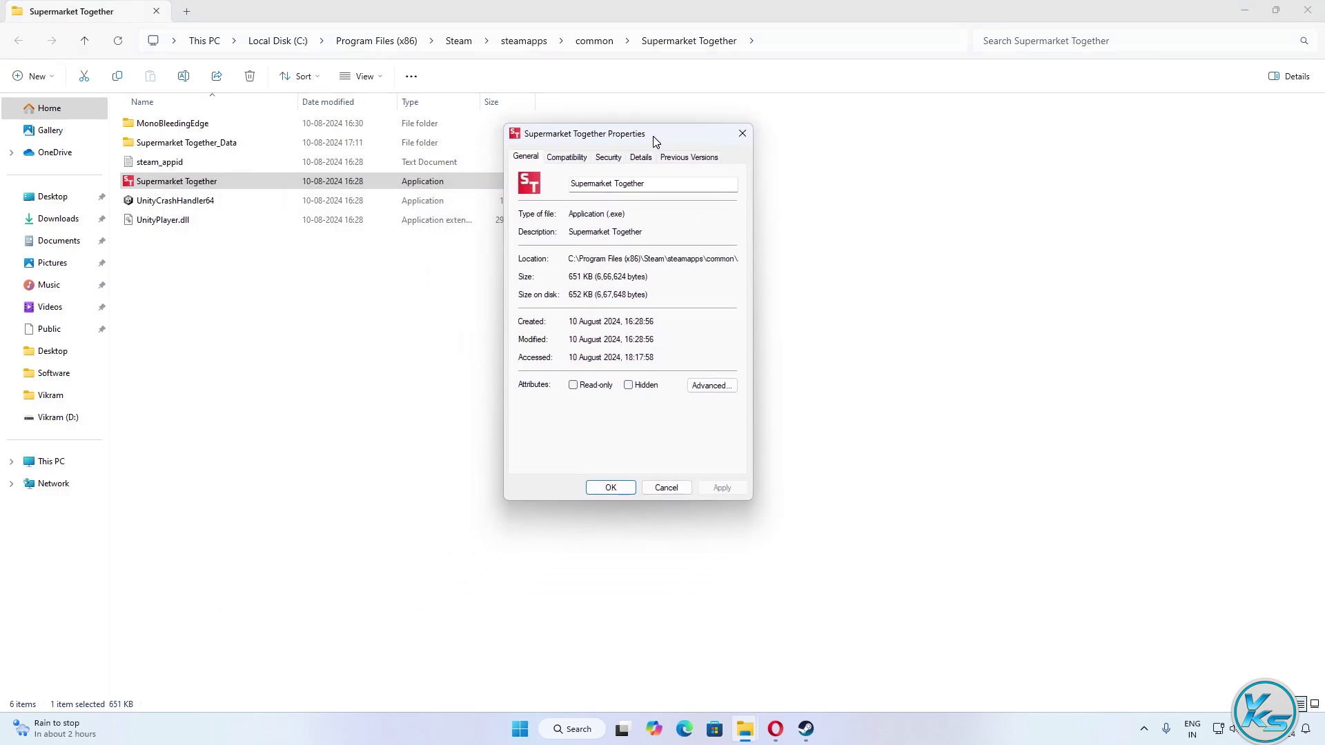
left_click(567, 156)
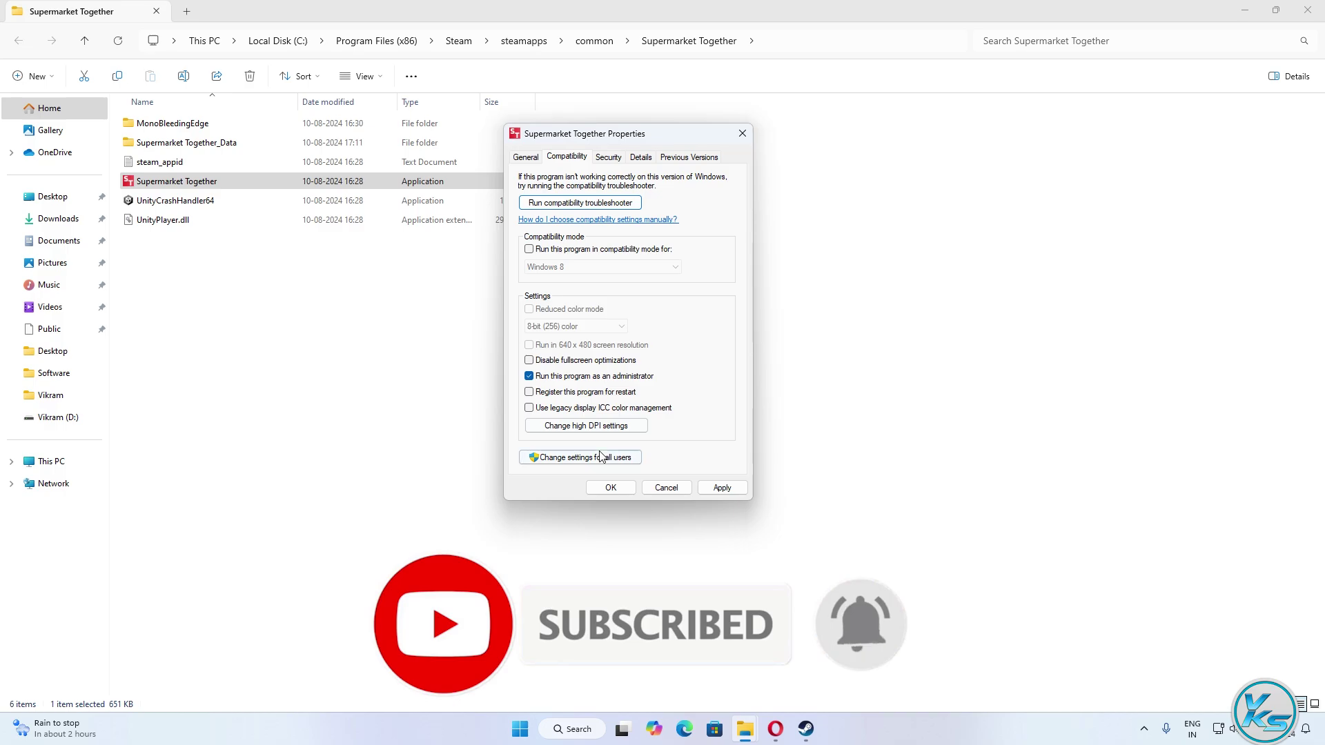
Try the program DPI and high DPI scaling override options for Supermarket Together, and cancel the DPI dialog
left_click(586, 425)
left_click(569, 399)
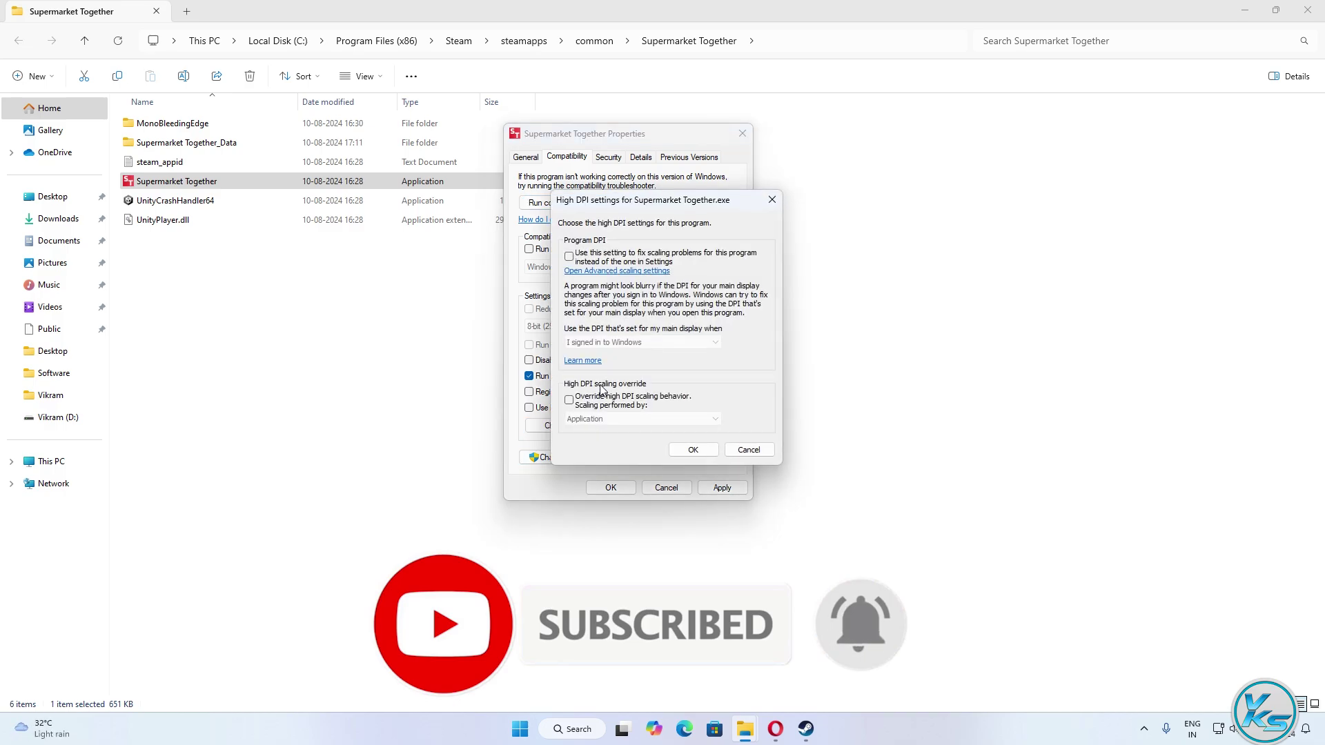
left_click(580, 256)
left_click(733, 451)
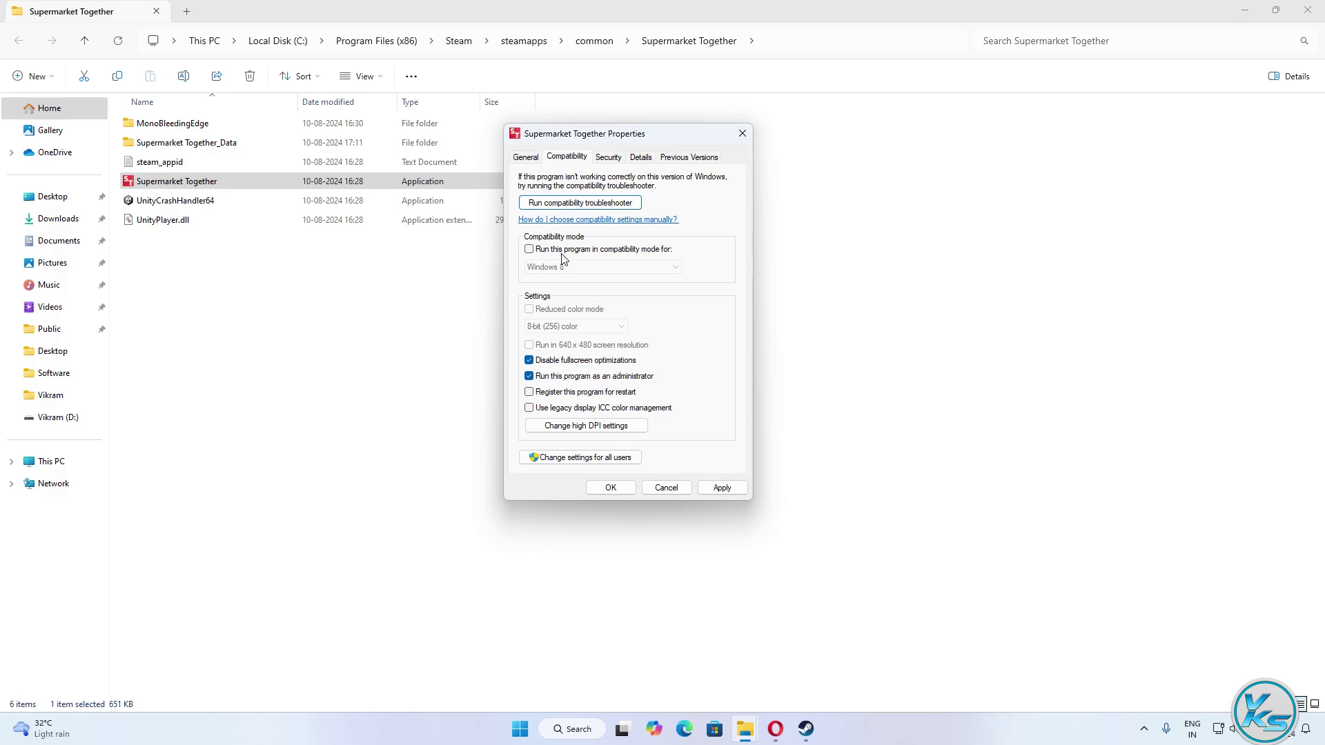
Try running Supermarket Together in Windows 8 compatibility mode with fullscreen optimizations disabled, and cancel the properties dialog
left_click(570, 271)
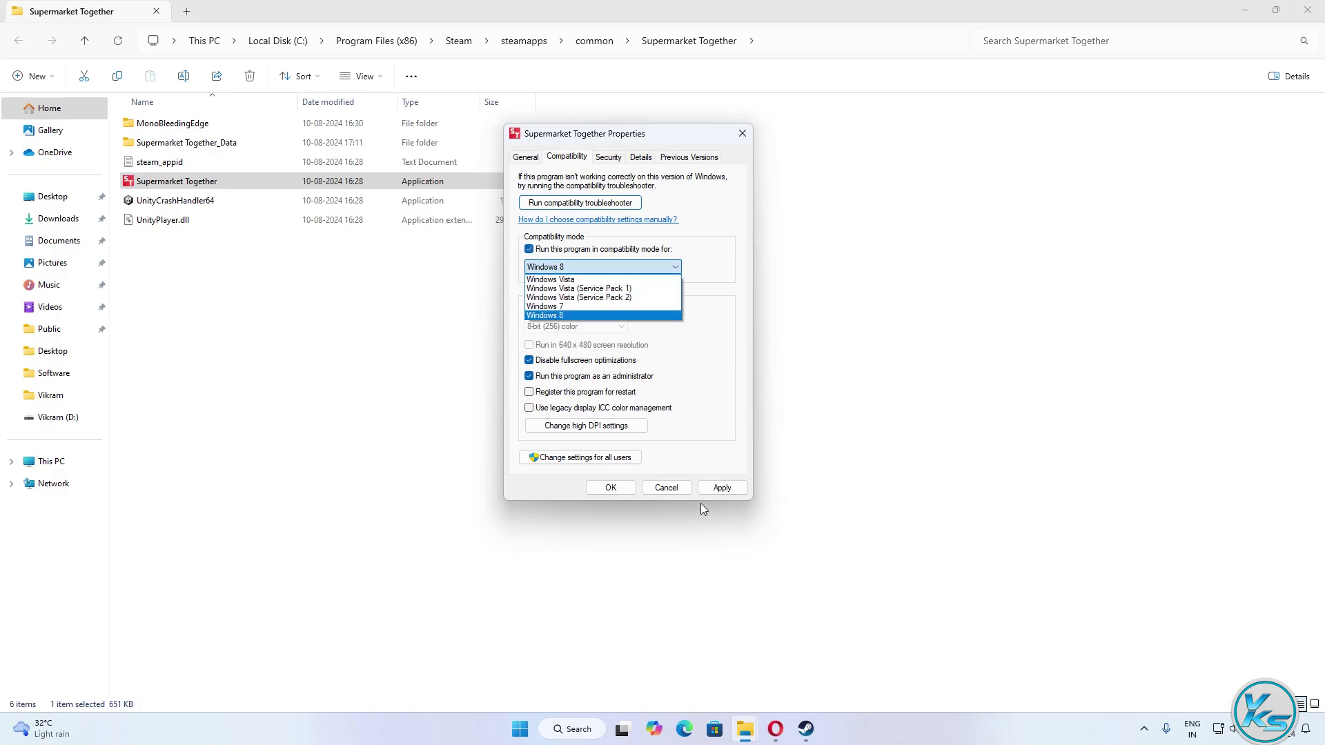
left_click(664, 490)
left_click(664, 490)
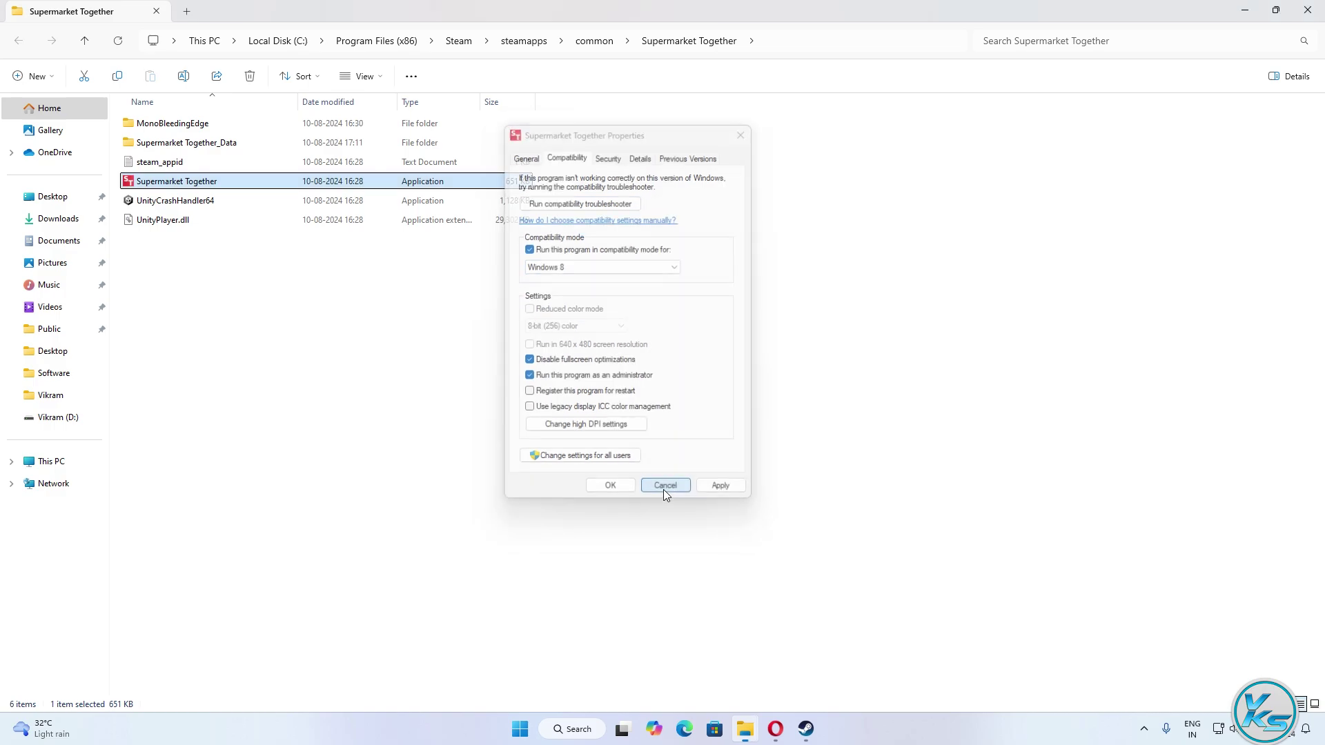
Copy the folder path of the Supermarket Together installation
left_click(766, 45)
key("ctrl+c")
right_click(352, 42)
left_click(399, 75)
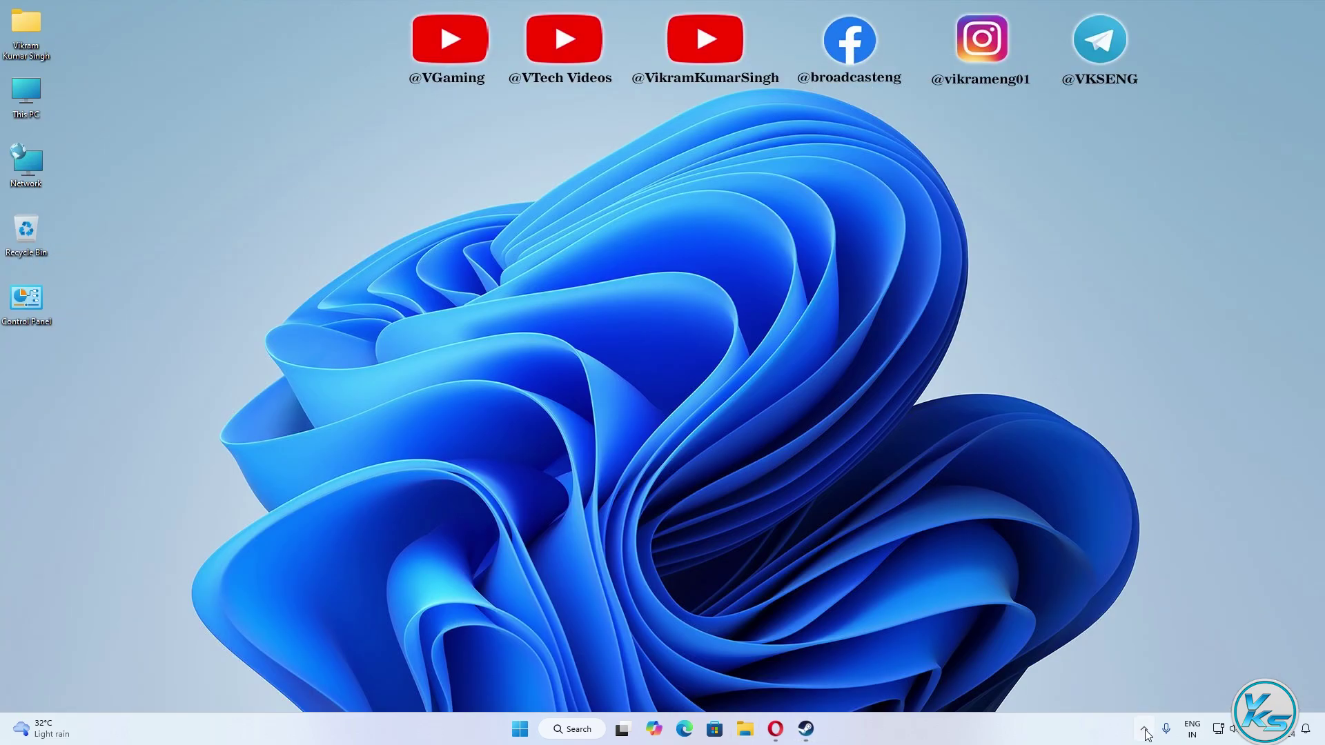
View the Virus & threat protection page in Windows Security and close it
left_click(1145, 730)
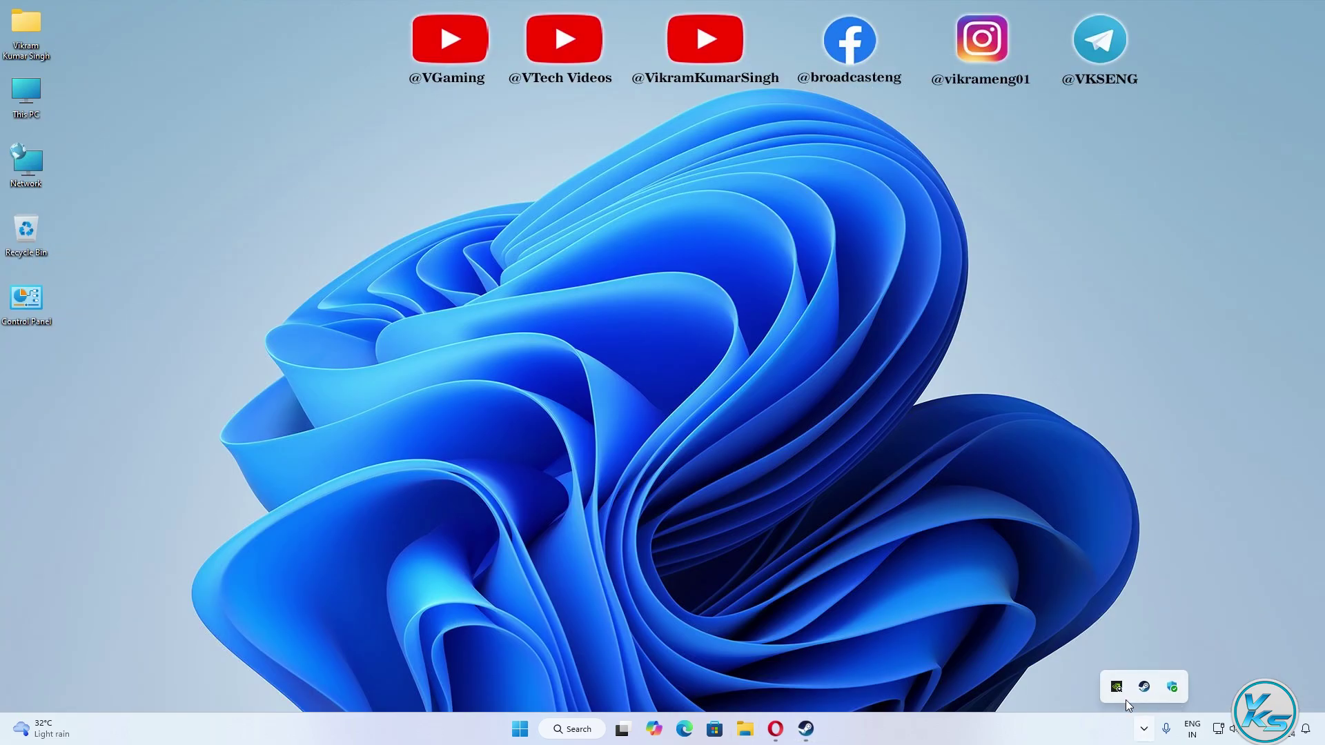
left_click(1168, 687)
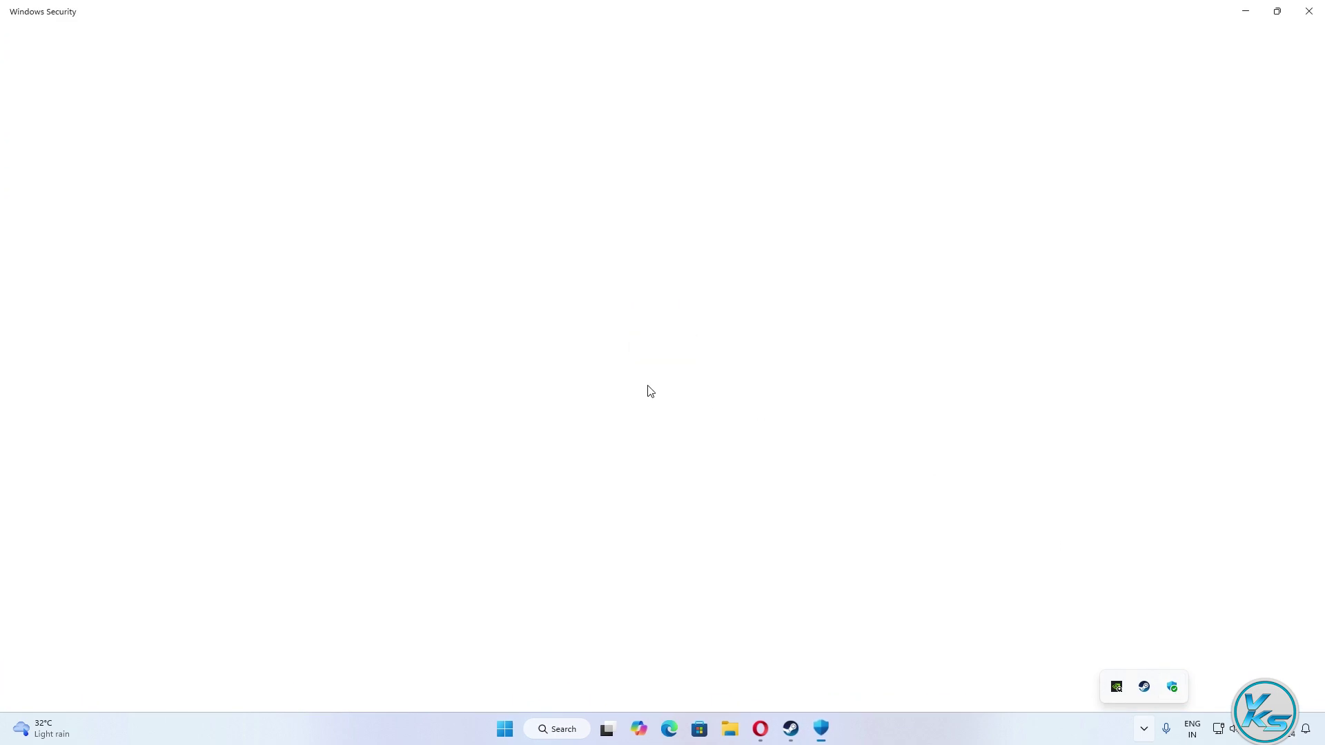
left_click(303, 218)
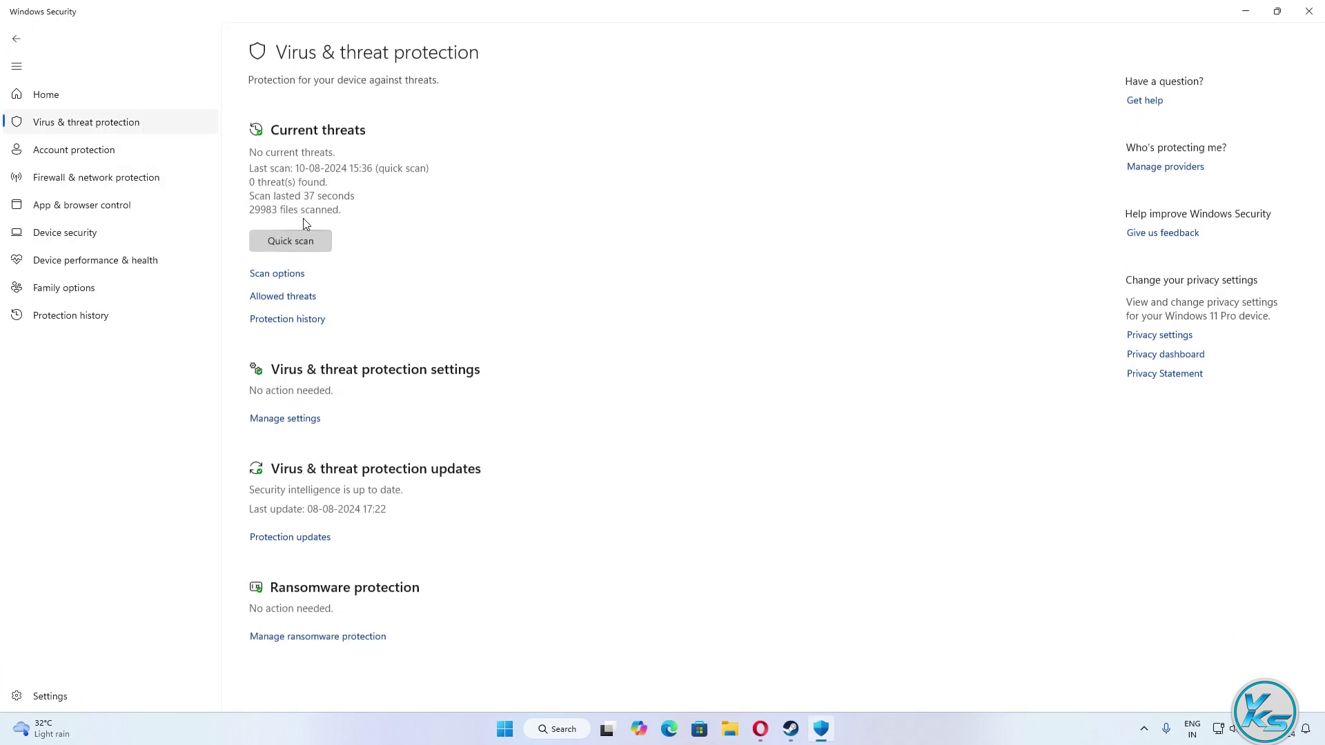
left_click(1309, 11)
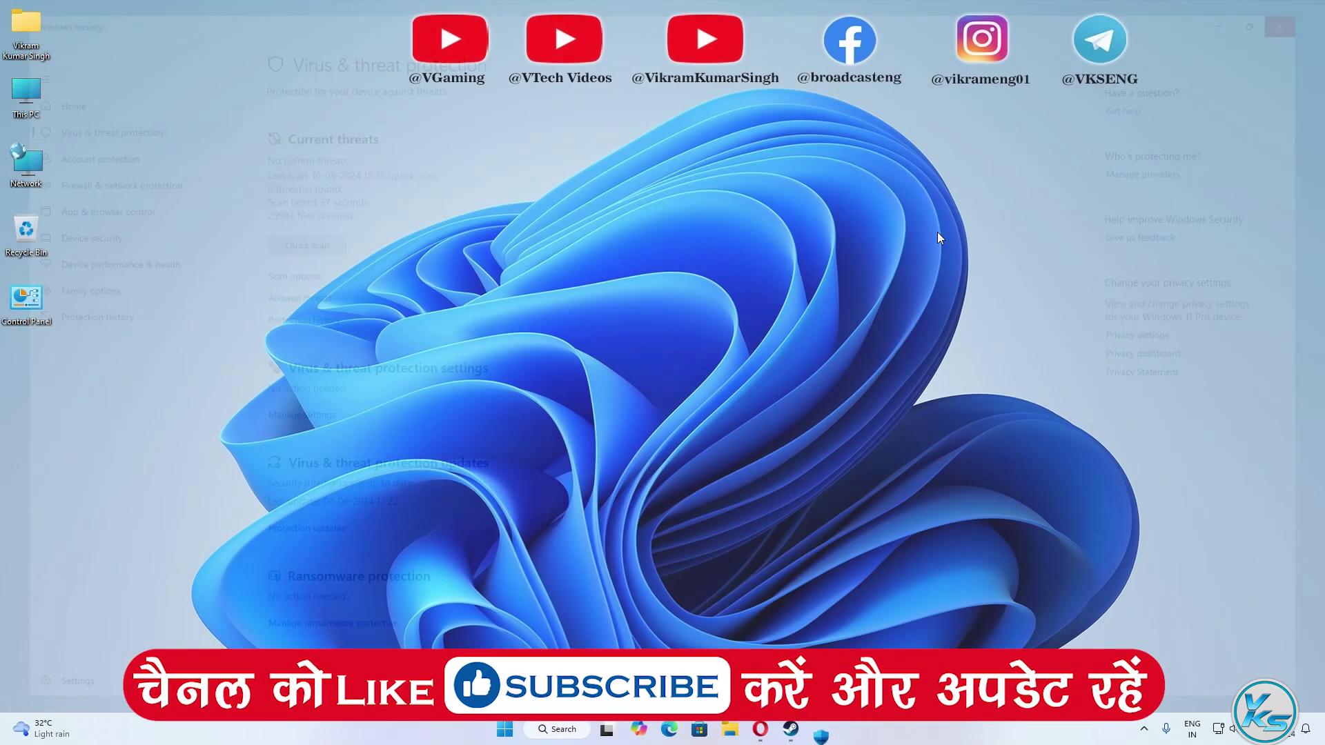
Open the Microsoft Defender Antivirus exclusions page through the Windows Security virus & threat protection settings, approving the User Account Control request
right_click(521, 731)
left_click(491, 586)
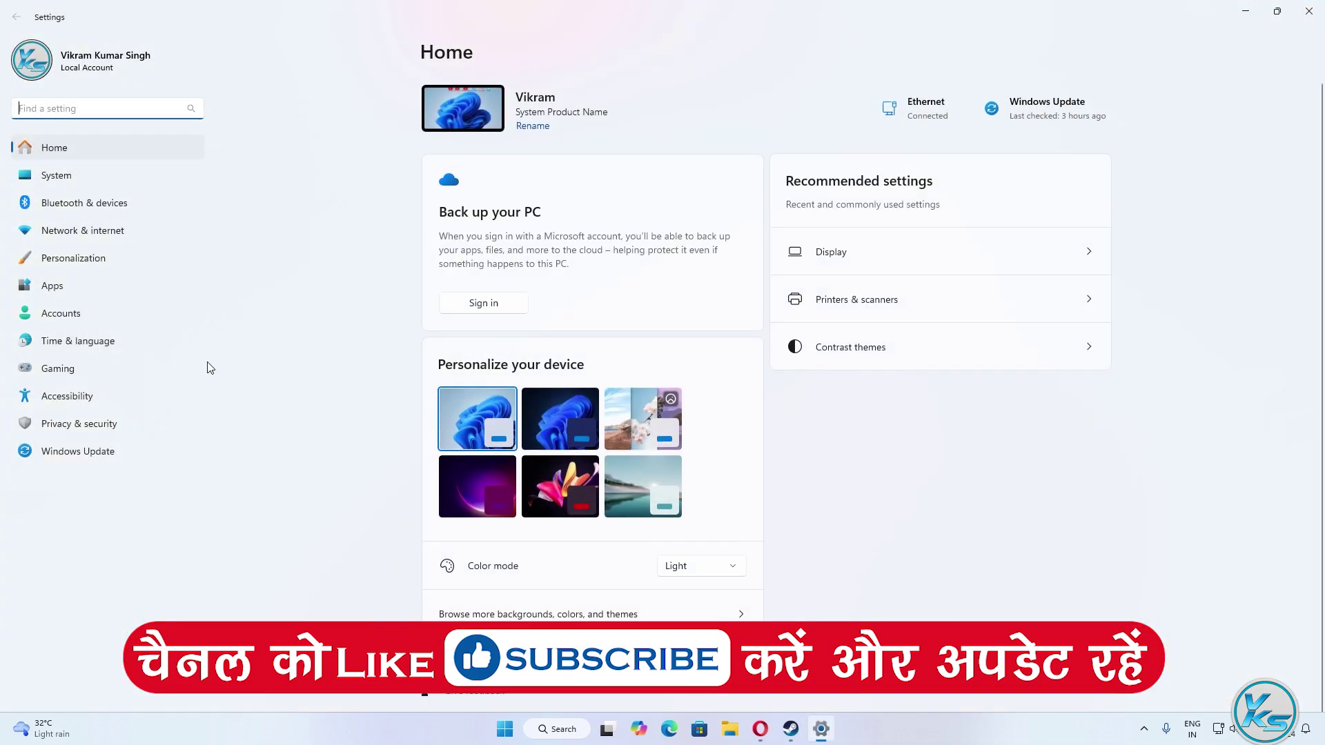
left_click(88, 426)
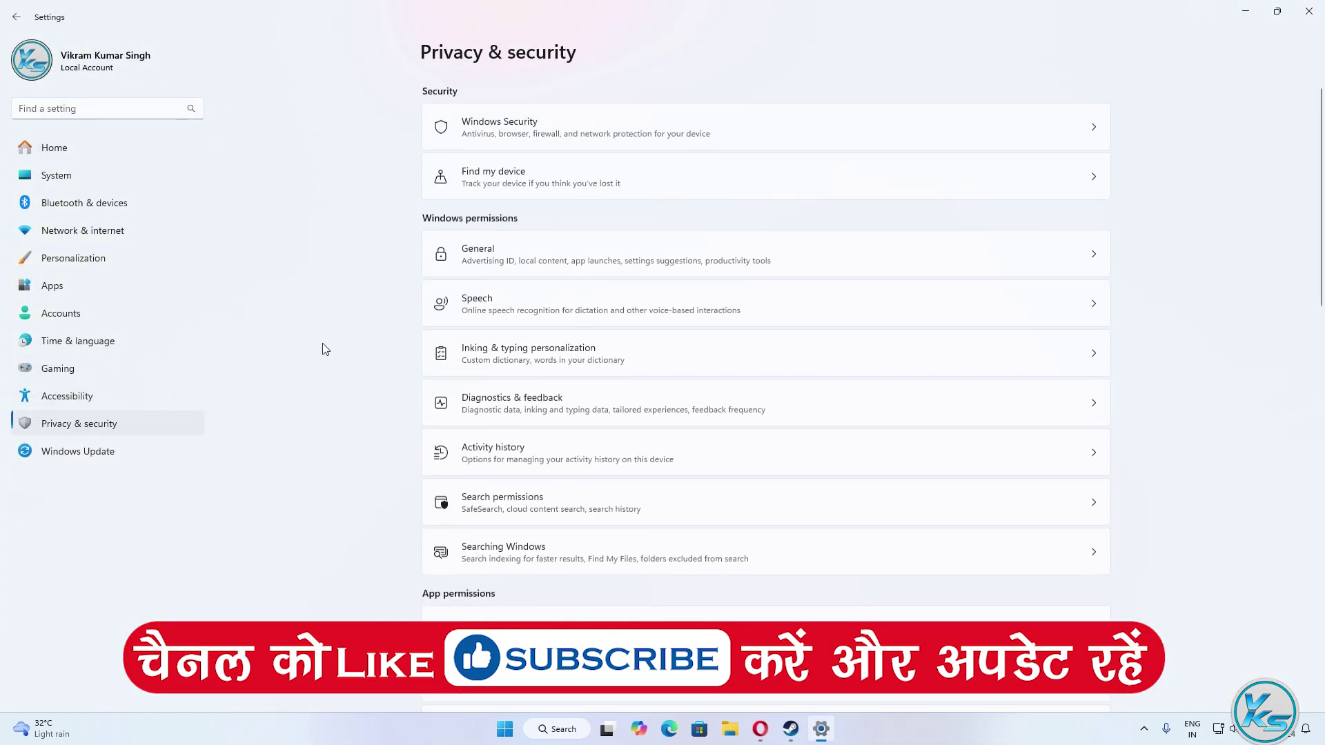
left_click(530, 118)
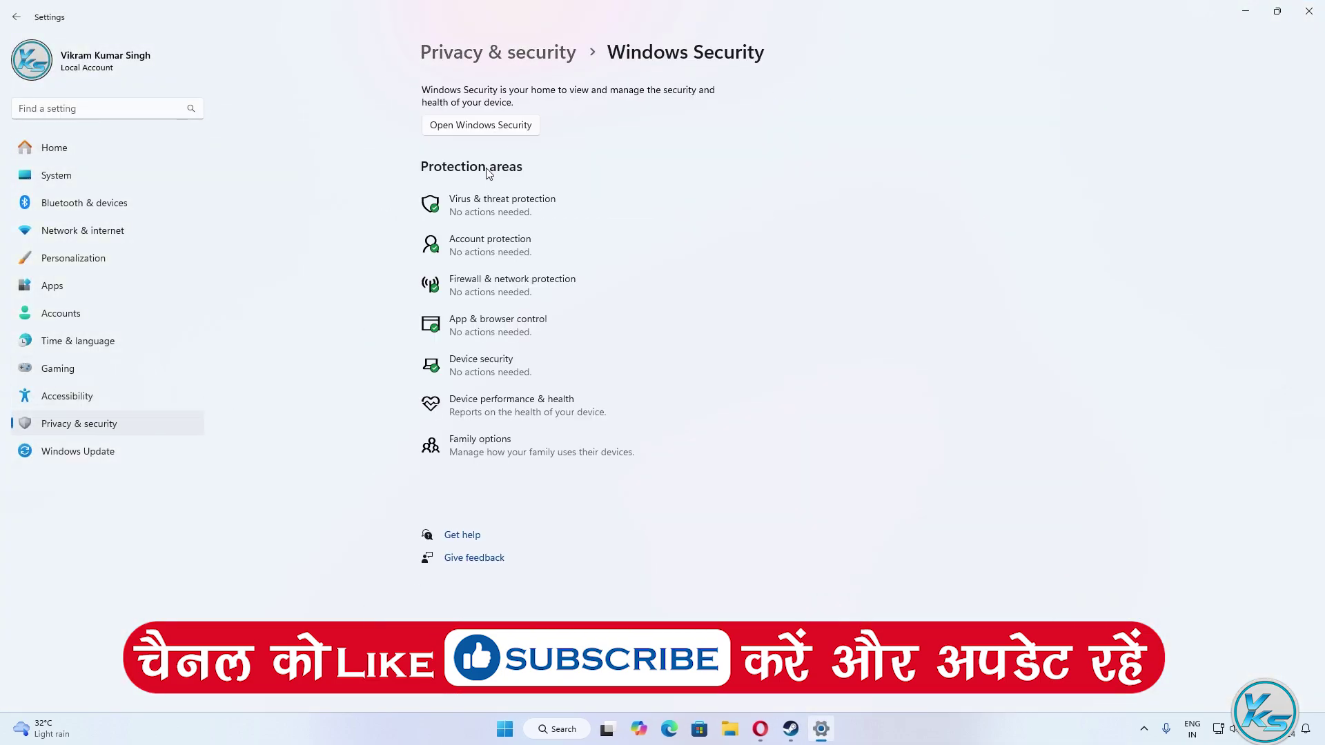
left_click(478, 212)
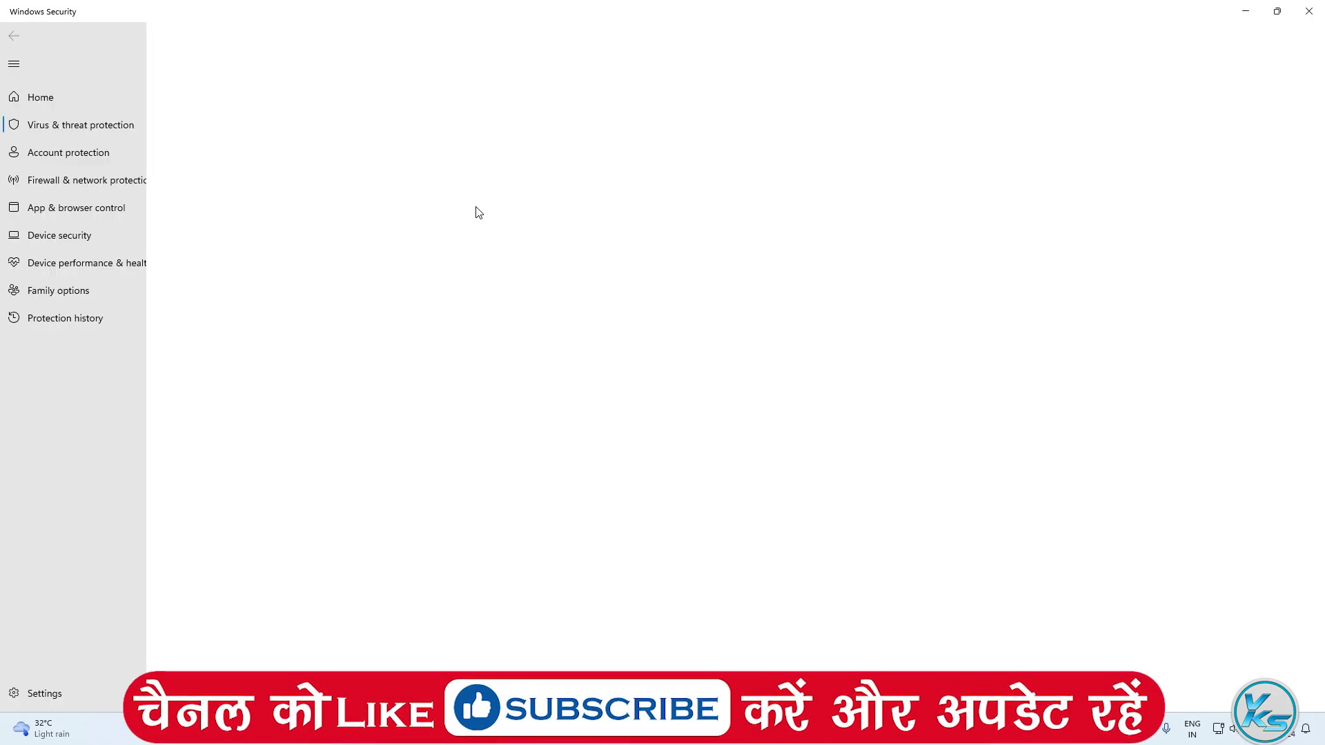
left_click(304, 412)
scroll(305, 414, "down", 6)
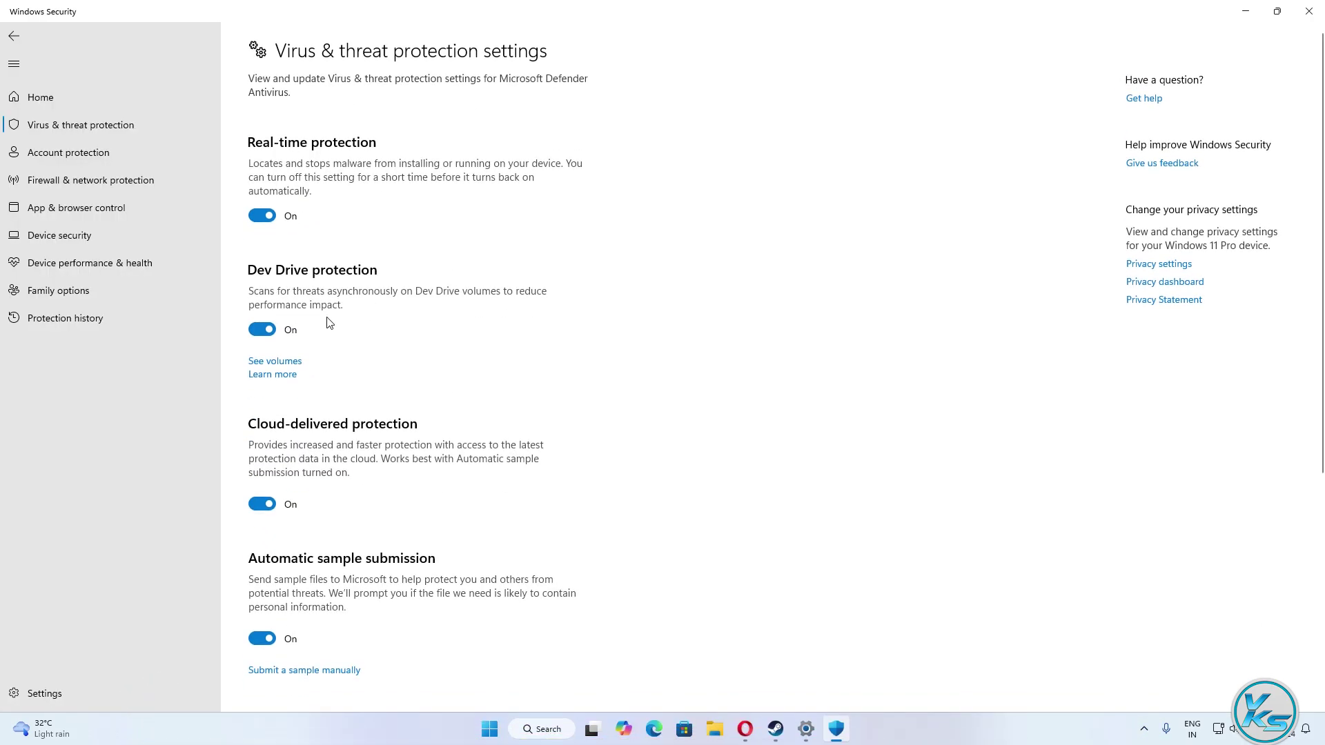
left_click(307, 670)
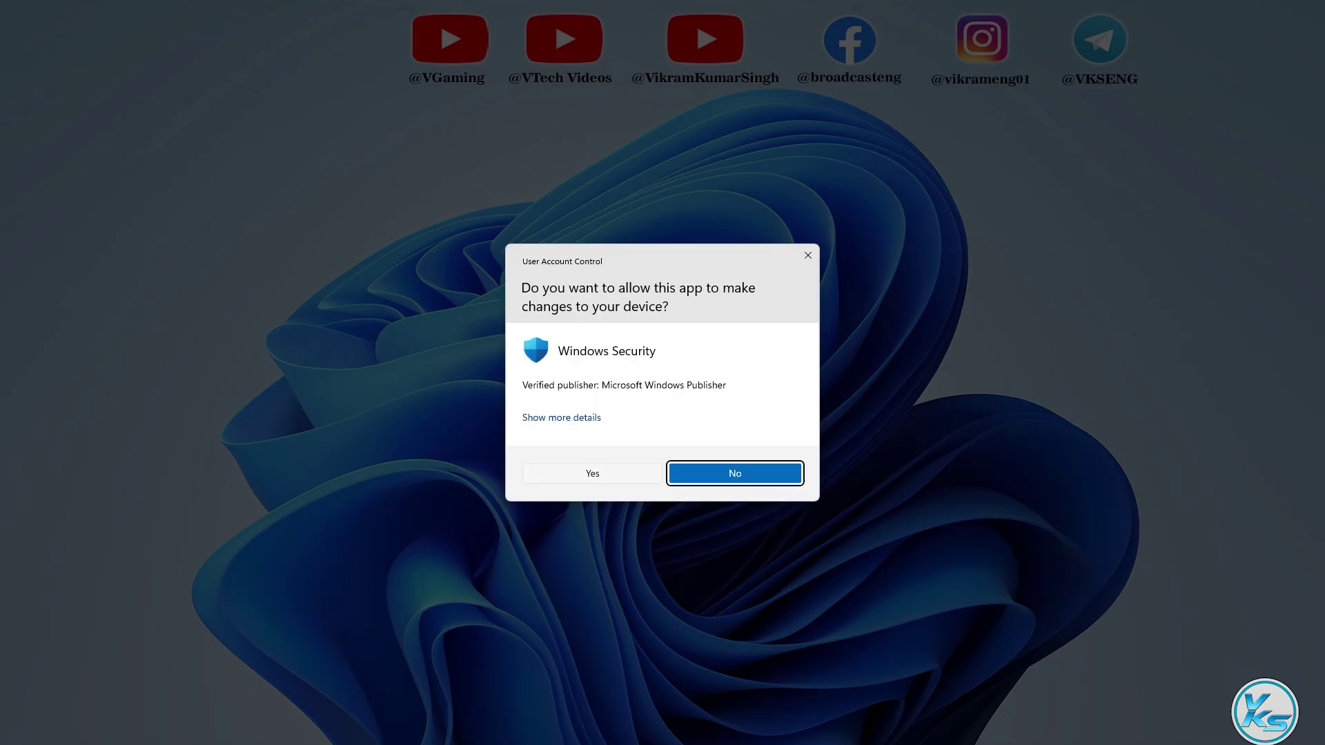
left_click(735, 474)
Add the Supermarket Together installation folder as a folder exclusion using the copied path, and close Windows Security
left_click(314, 170)
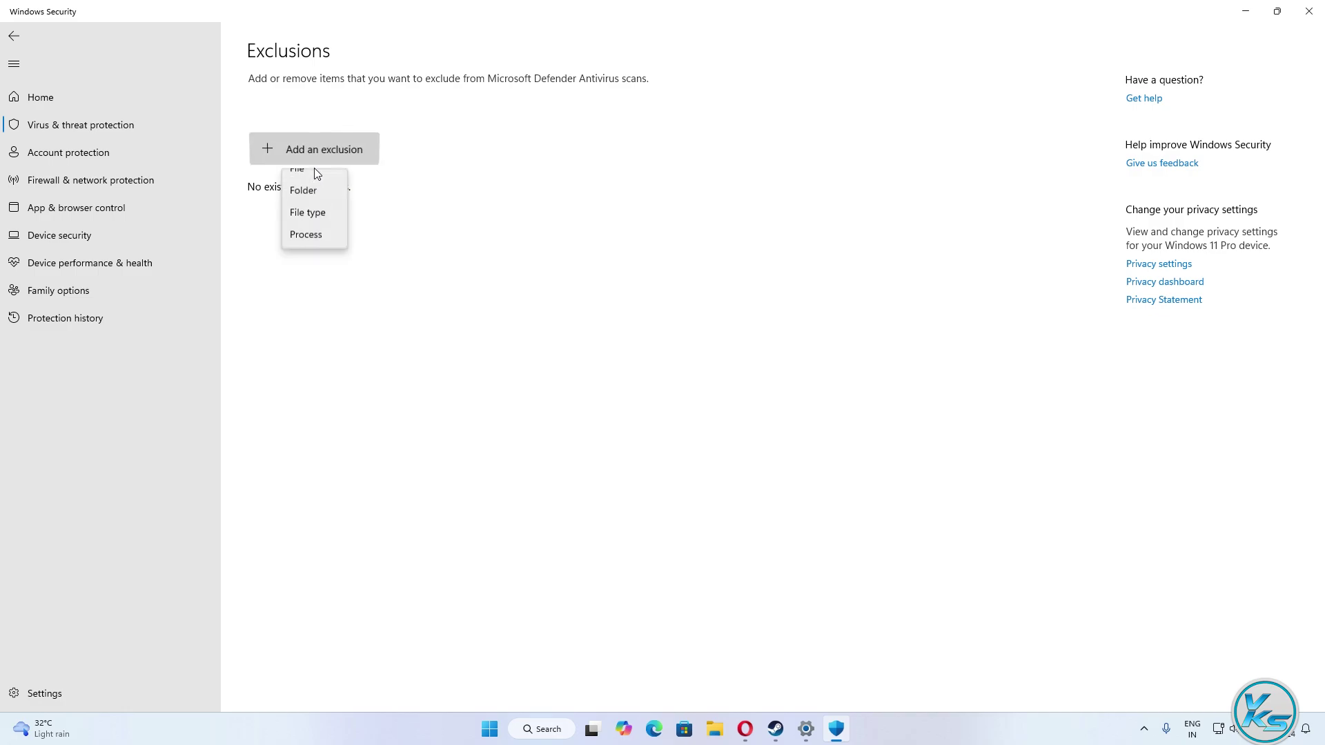
left_click(320, 199)
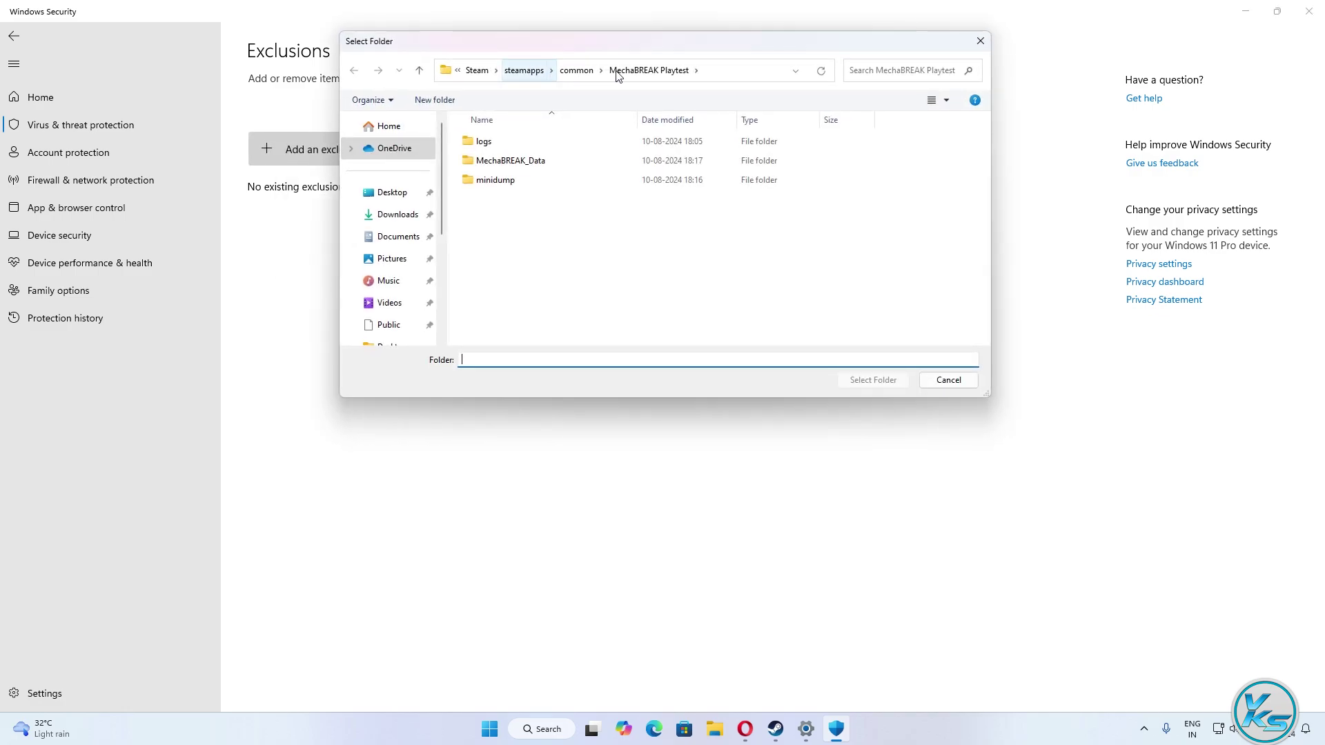
left_click(721, 76)
right_click(722, 76)
left_click(754, 134)
key("Return")
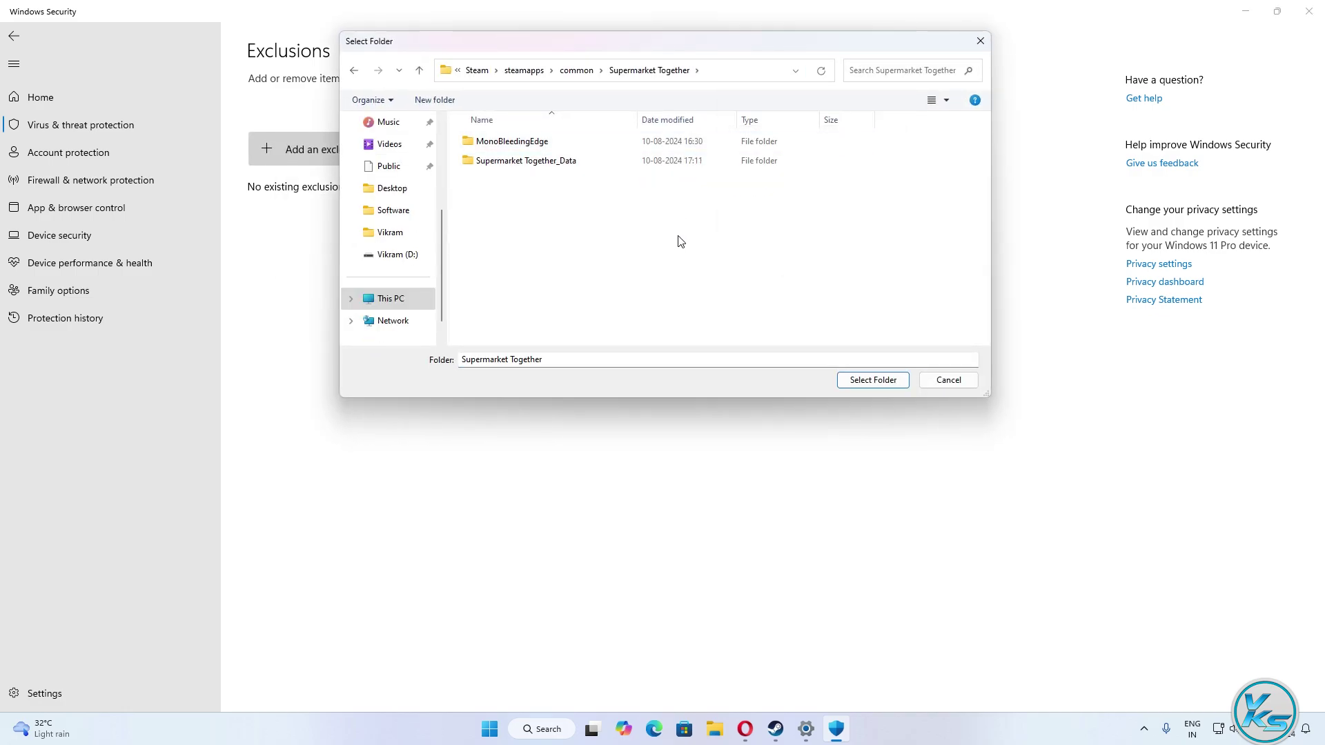
left_click(856, 384)
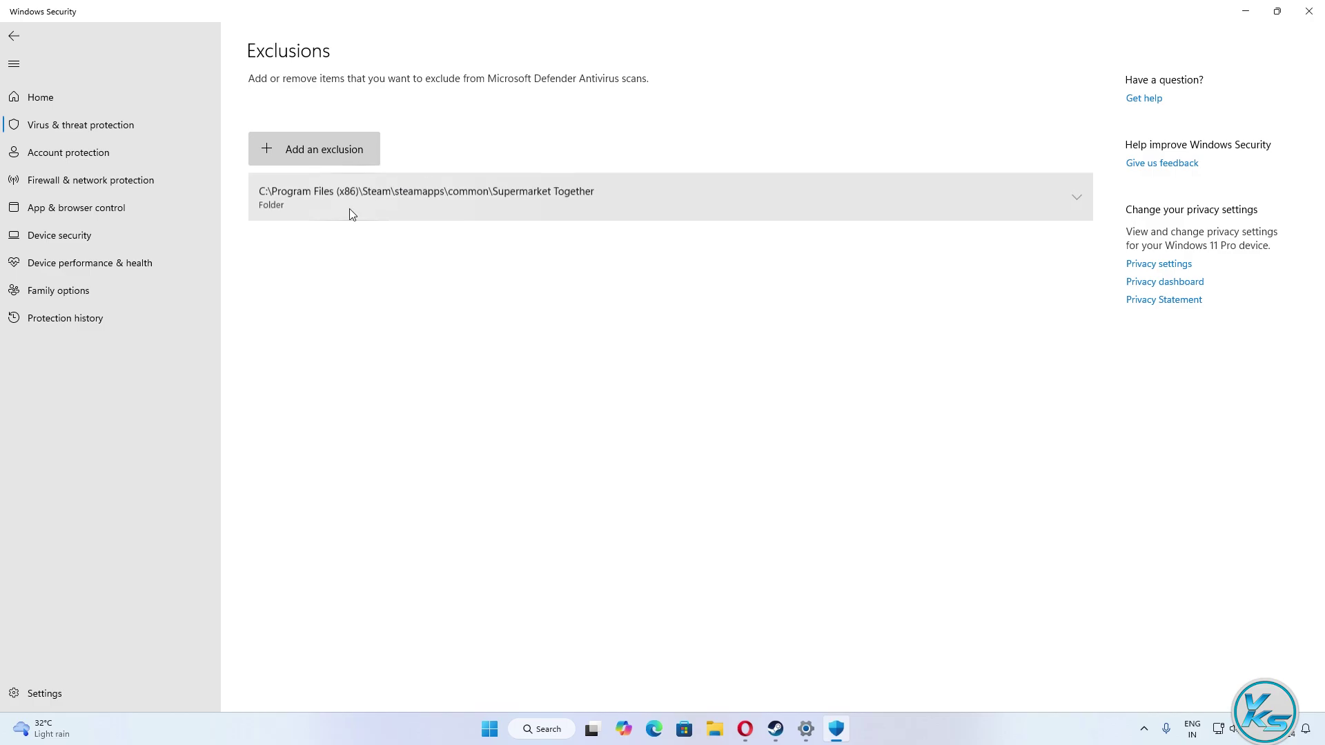
left_click(597, 214)
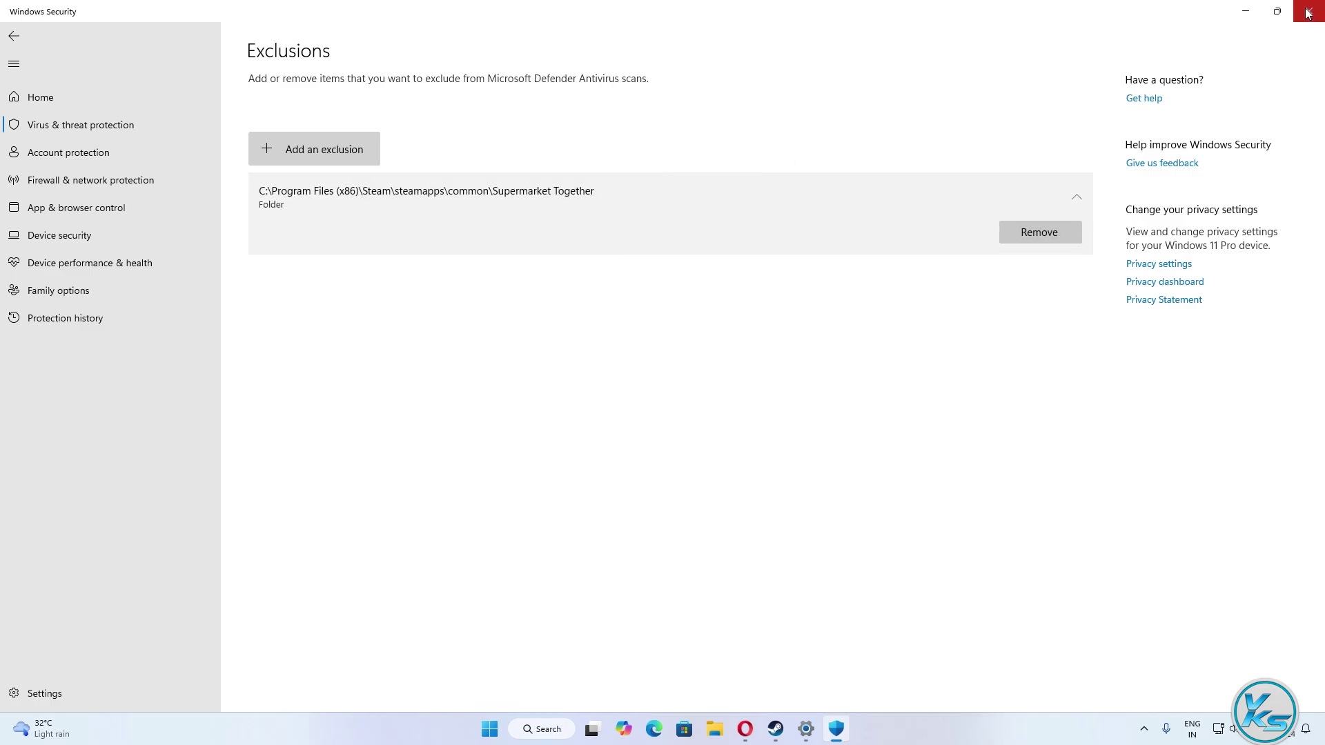
left_click(1308, 12)
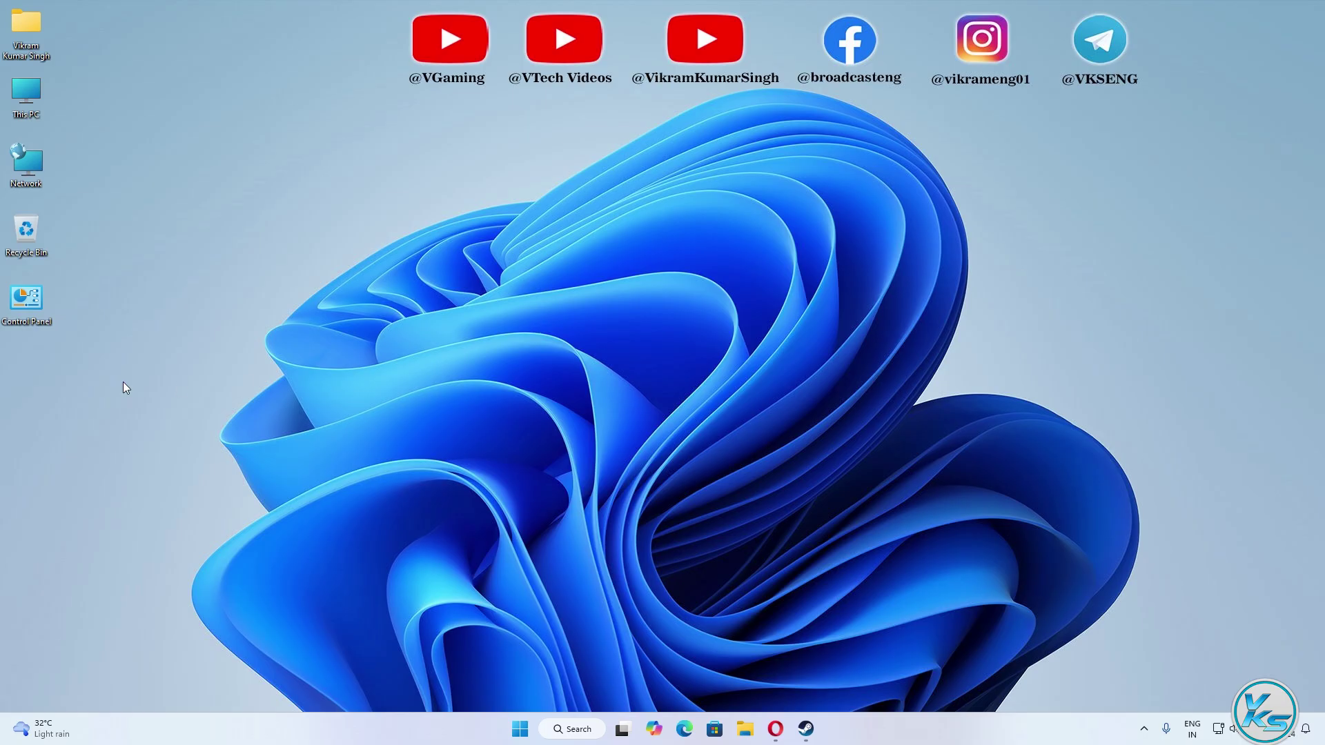
Open the Windows Defender Firewall allowed apps list from Control Panel in large icons view and unlock it for changes
left_click(592, 735)
type("control panel")
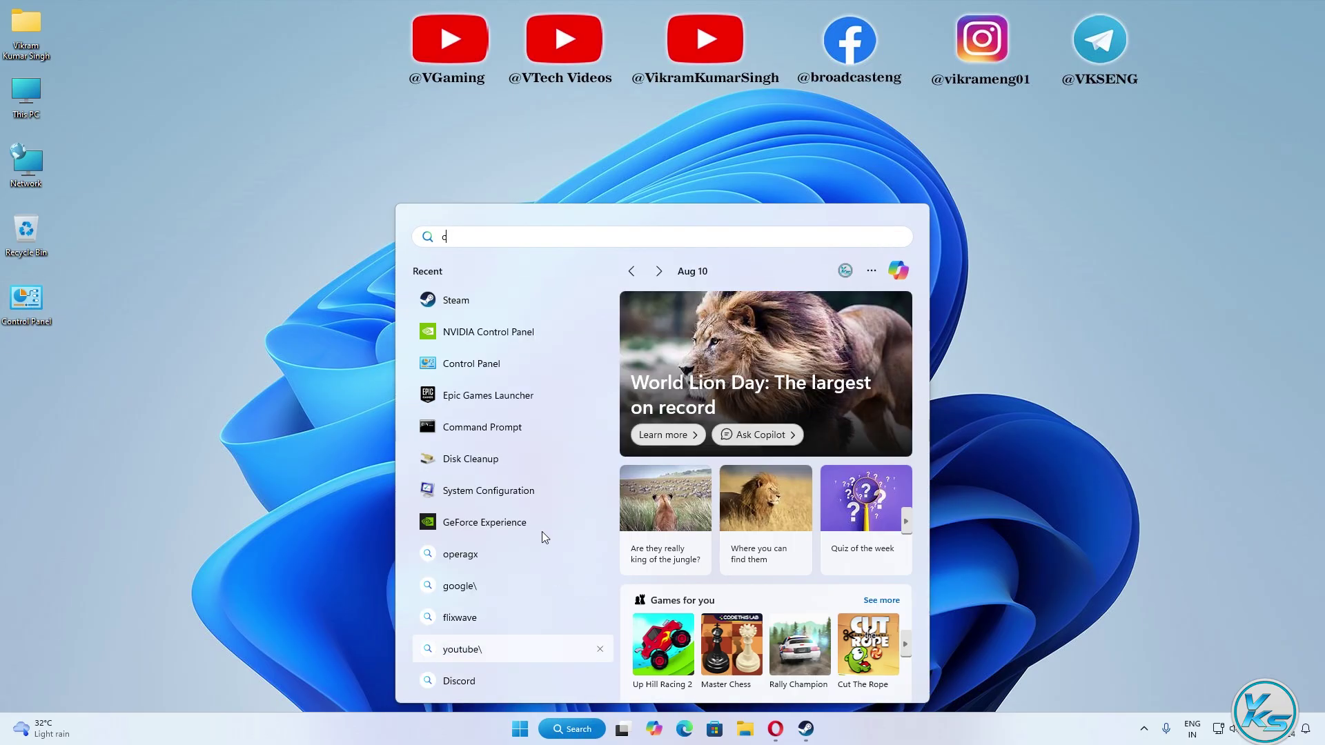
left_click(501, 350)
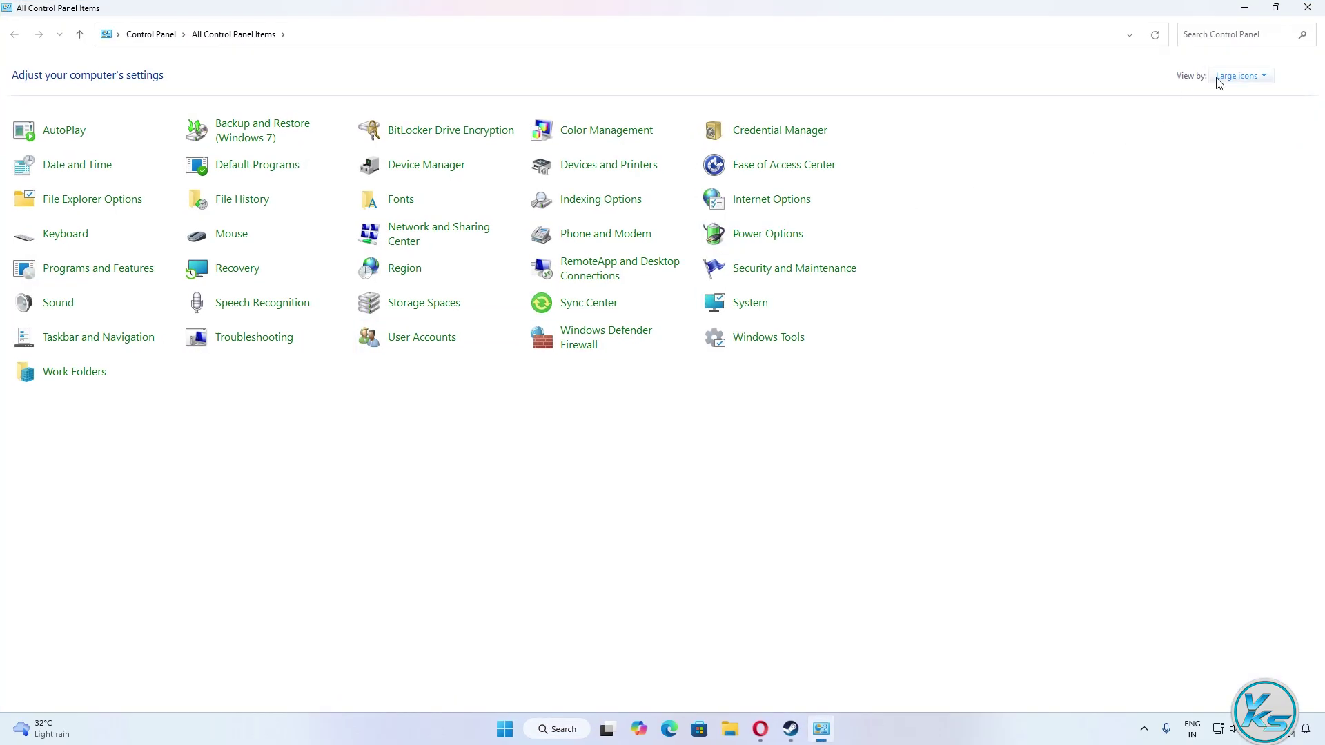
left_click(1220, 77)
left_click(1223, 110)
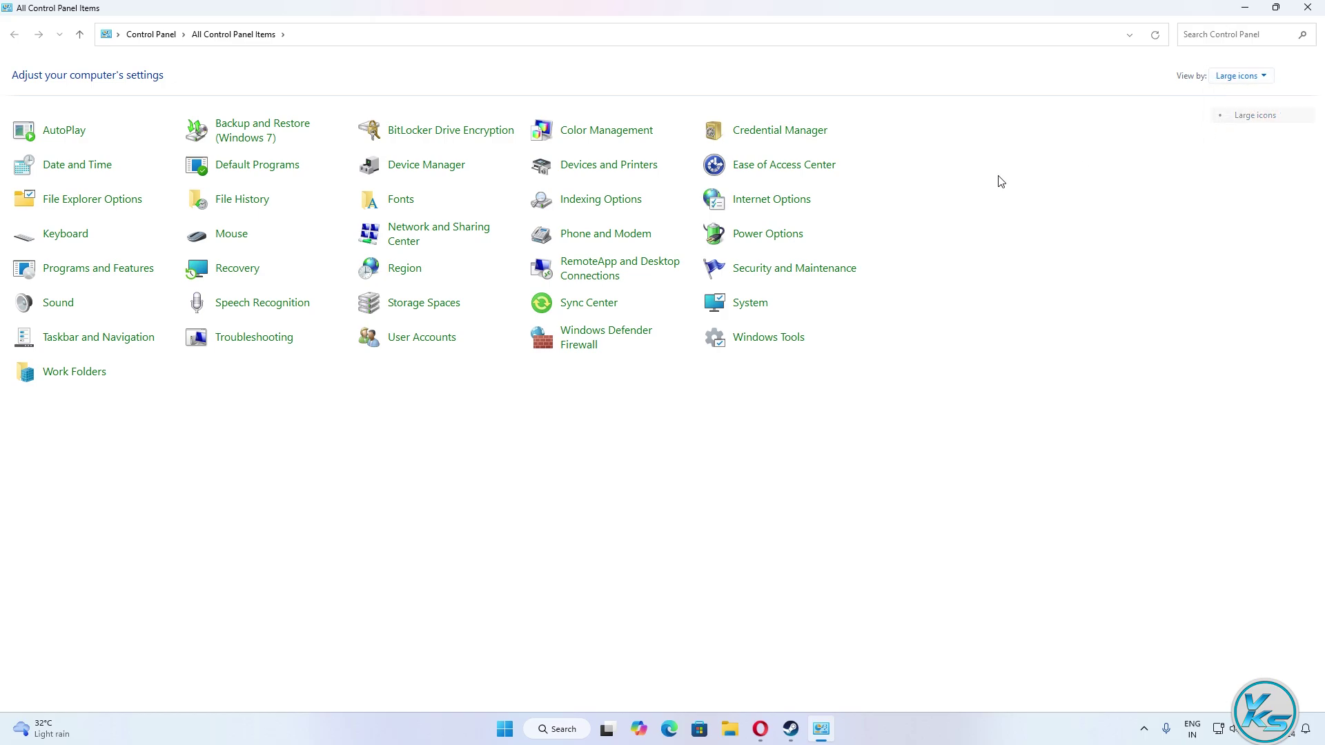
left_click(604, 349)
left_click(89, 103)
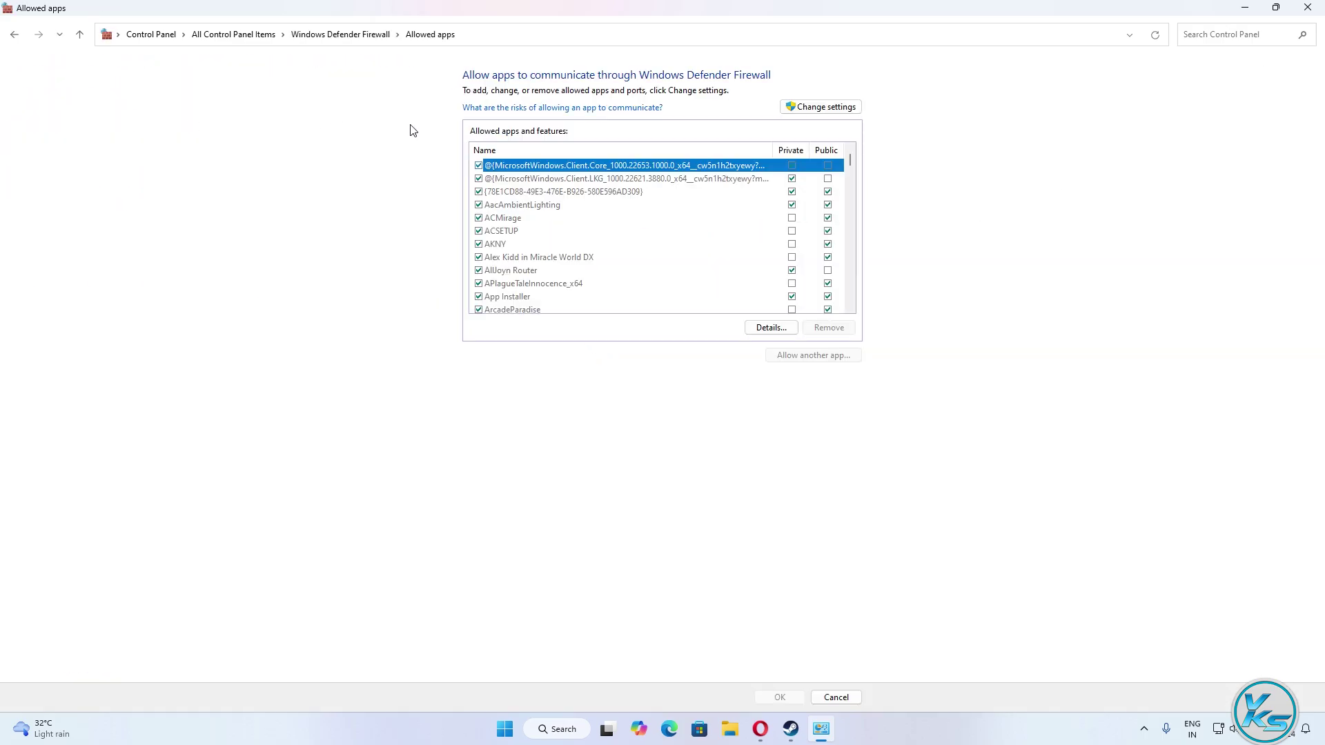
left_click(814, 101)
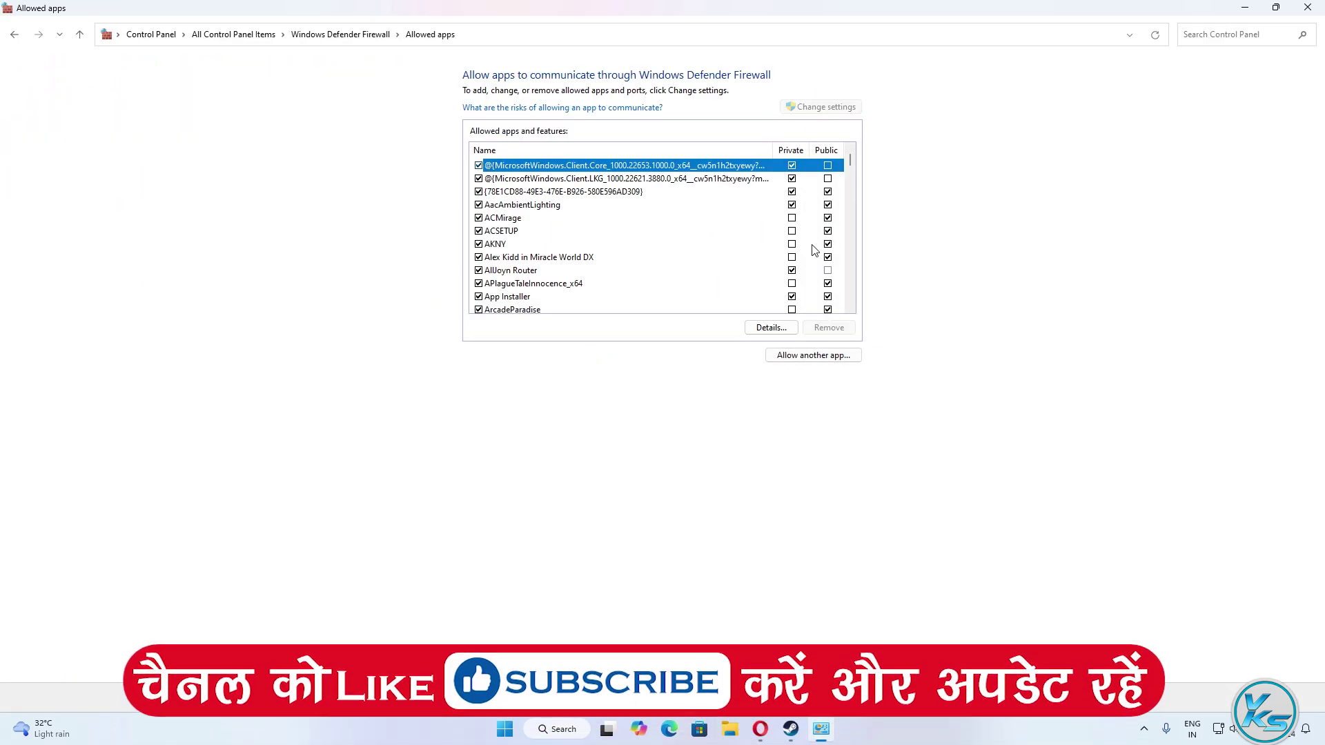
Choose the Supermarket Together application from its copied Steam installation path as another app to allow through the firewall
left_click(821, 355)
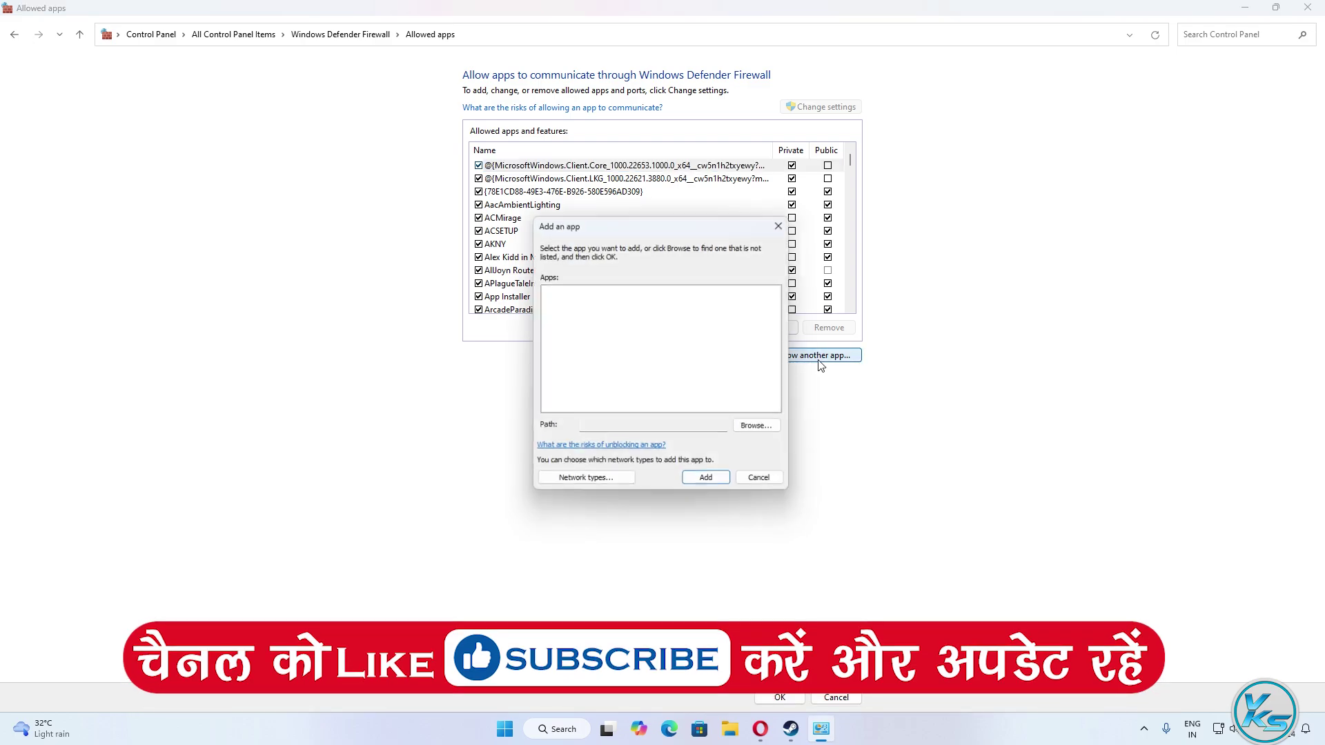
left_click(762, 430)
left_click(769, 131)
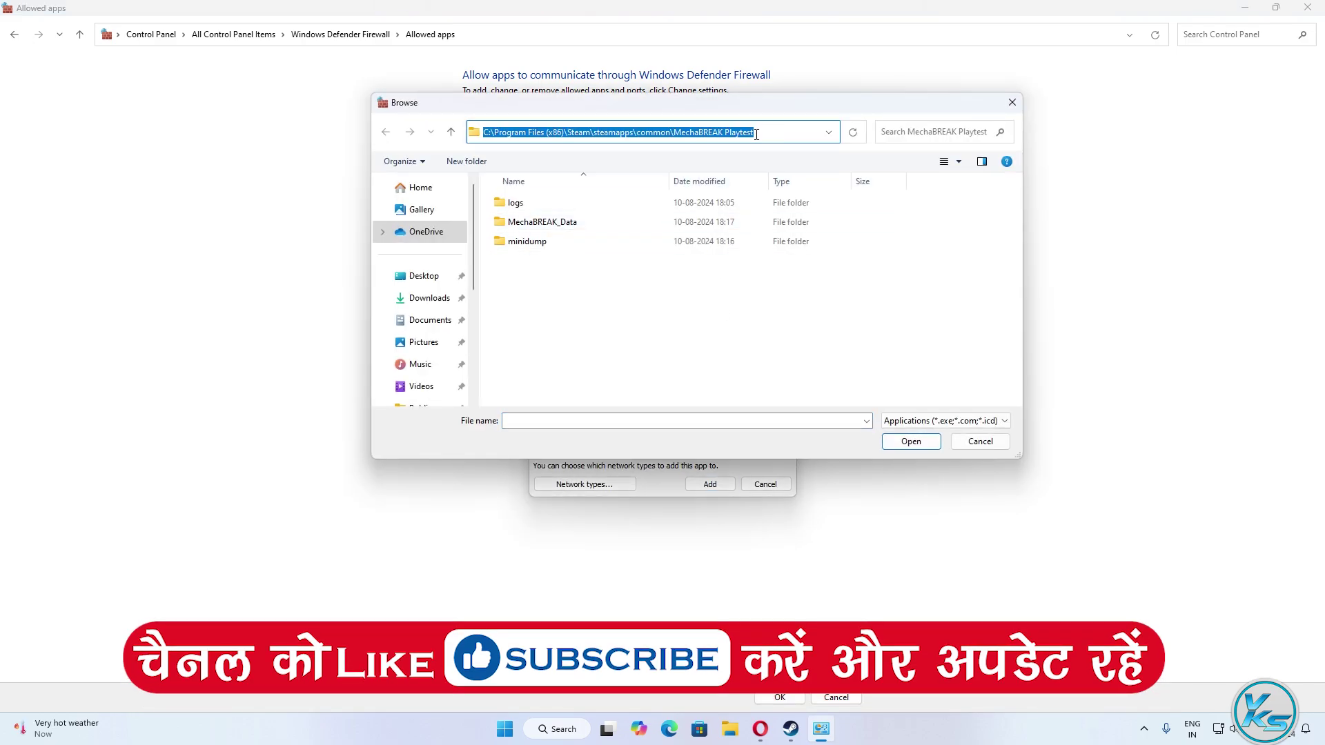
right_click(756, 135)
left_click(793, 195)
key("Return")
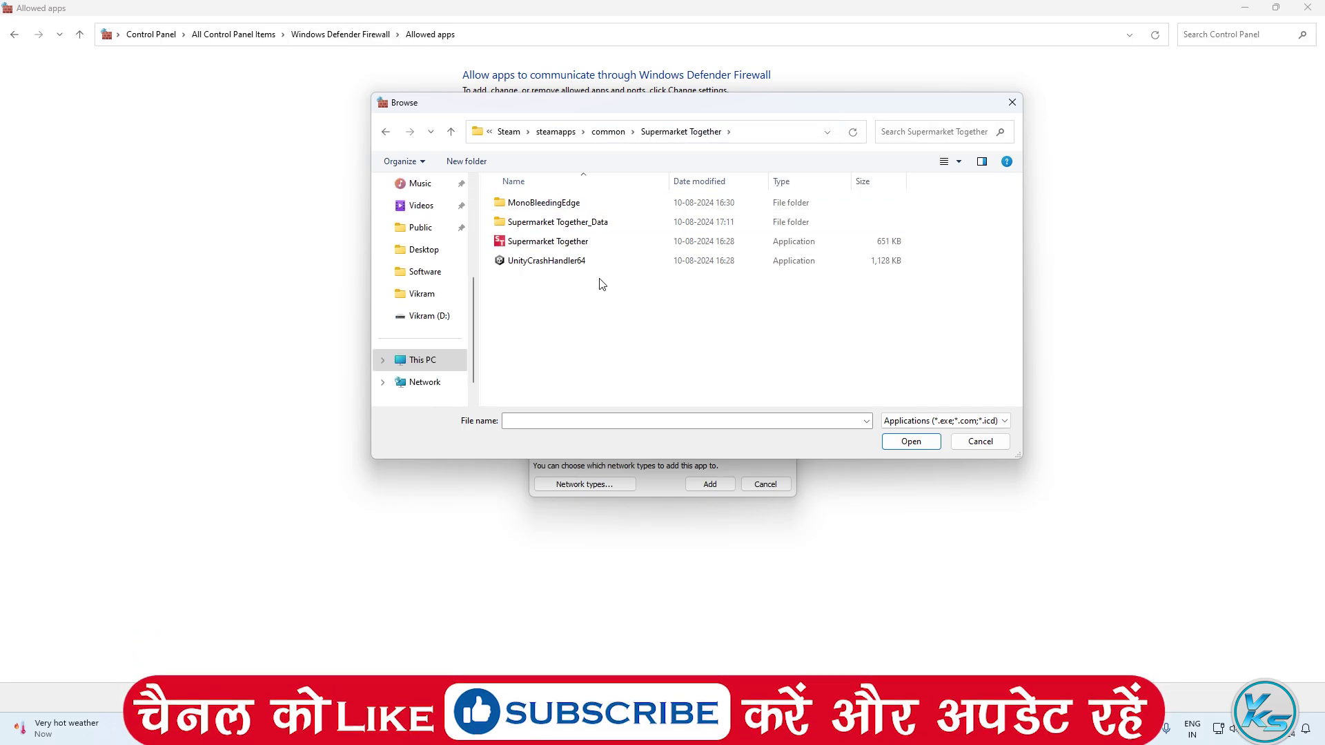
left_click(587, 242)
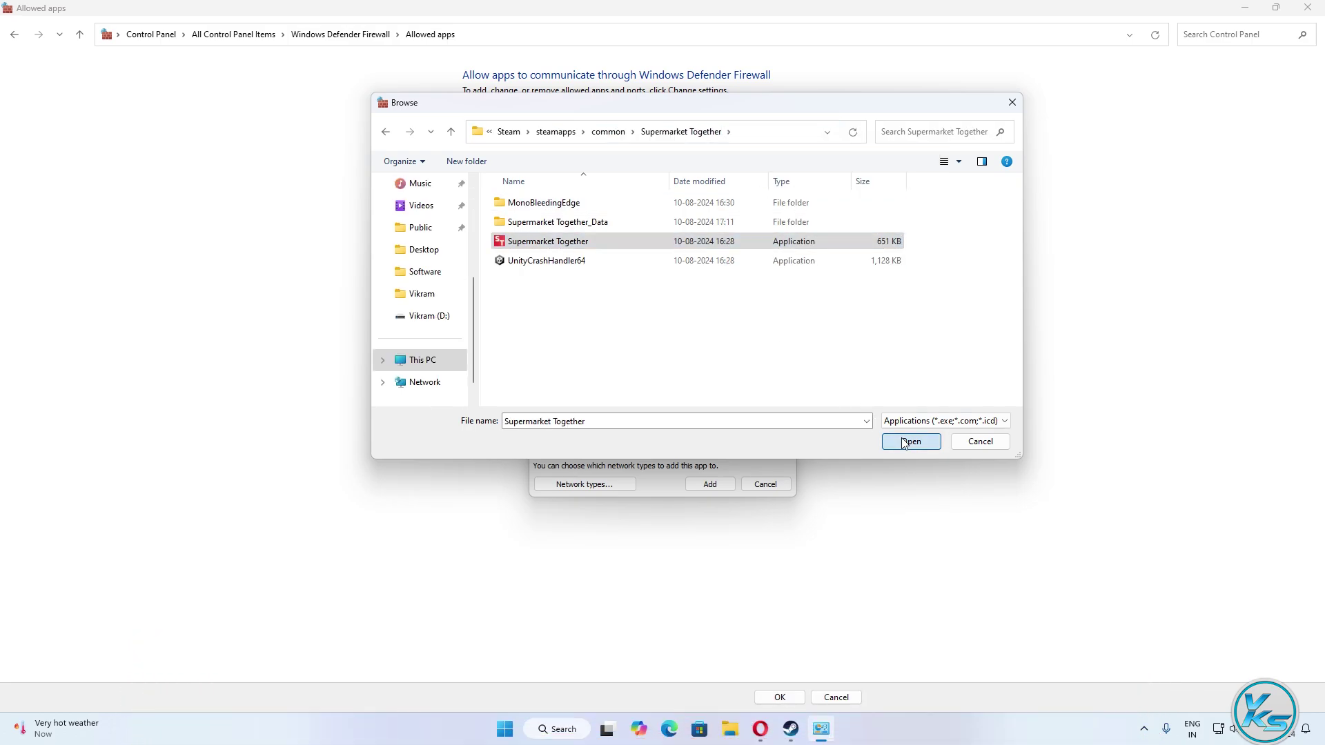
left_click(904, 443)
Try to add Supermarket Together to the firewall's allowed apps, dismiss the add dialog, and close the firewall window
left_click(714, 486)
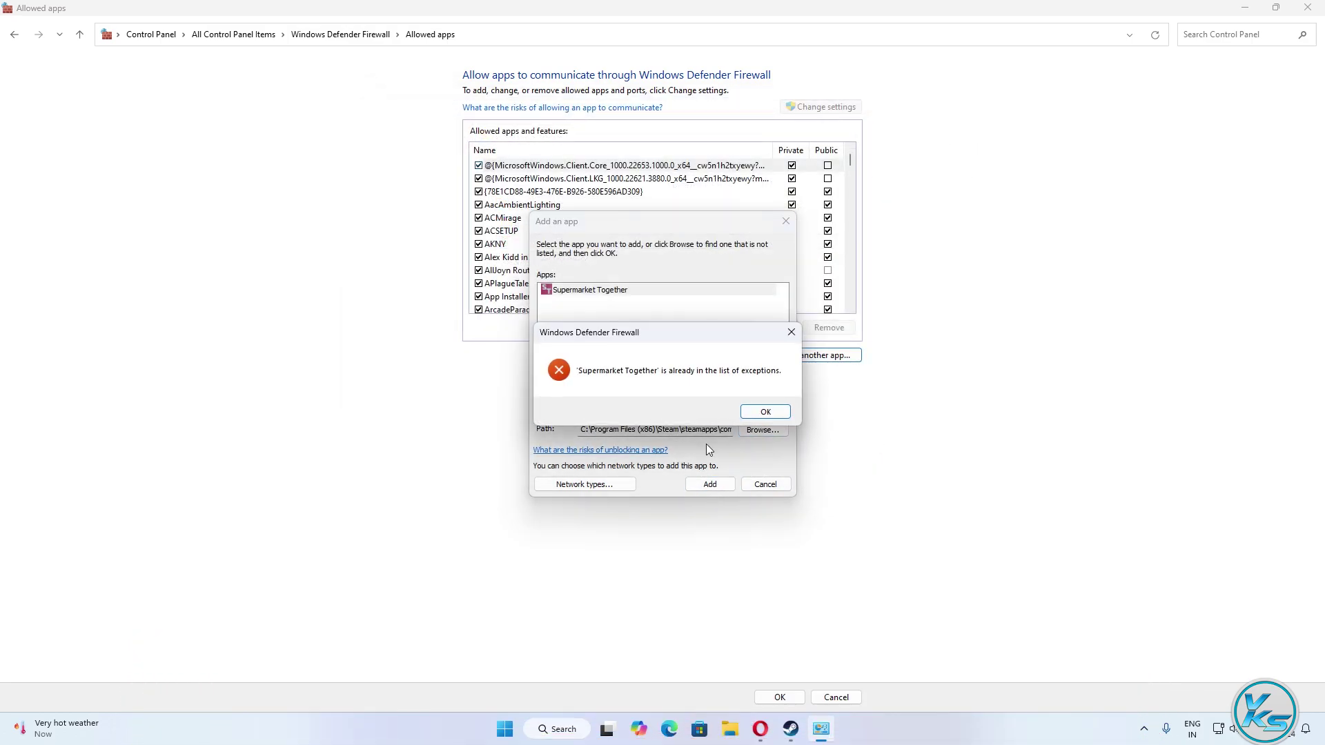
left_click(763, 412)
left_click(759, 486)
left_click(778, 697)
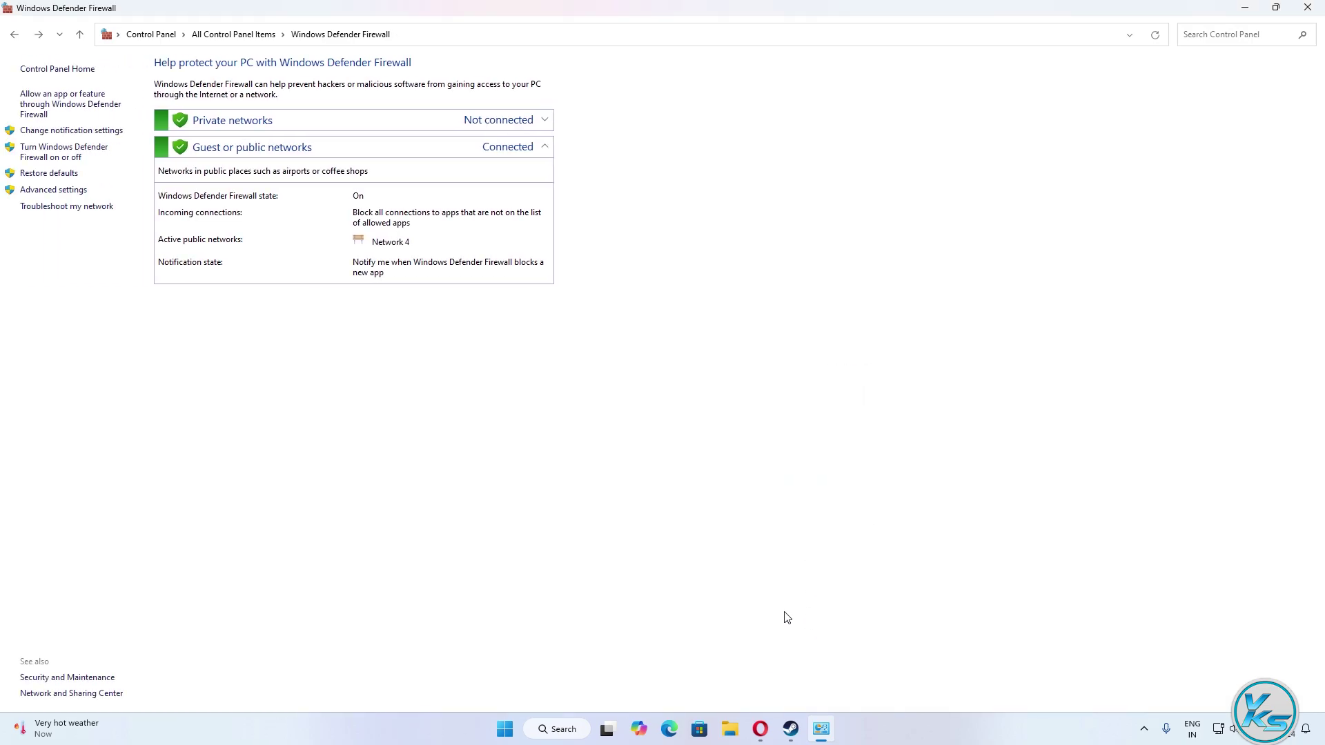
left_click(1303, 8)
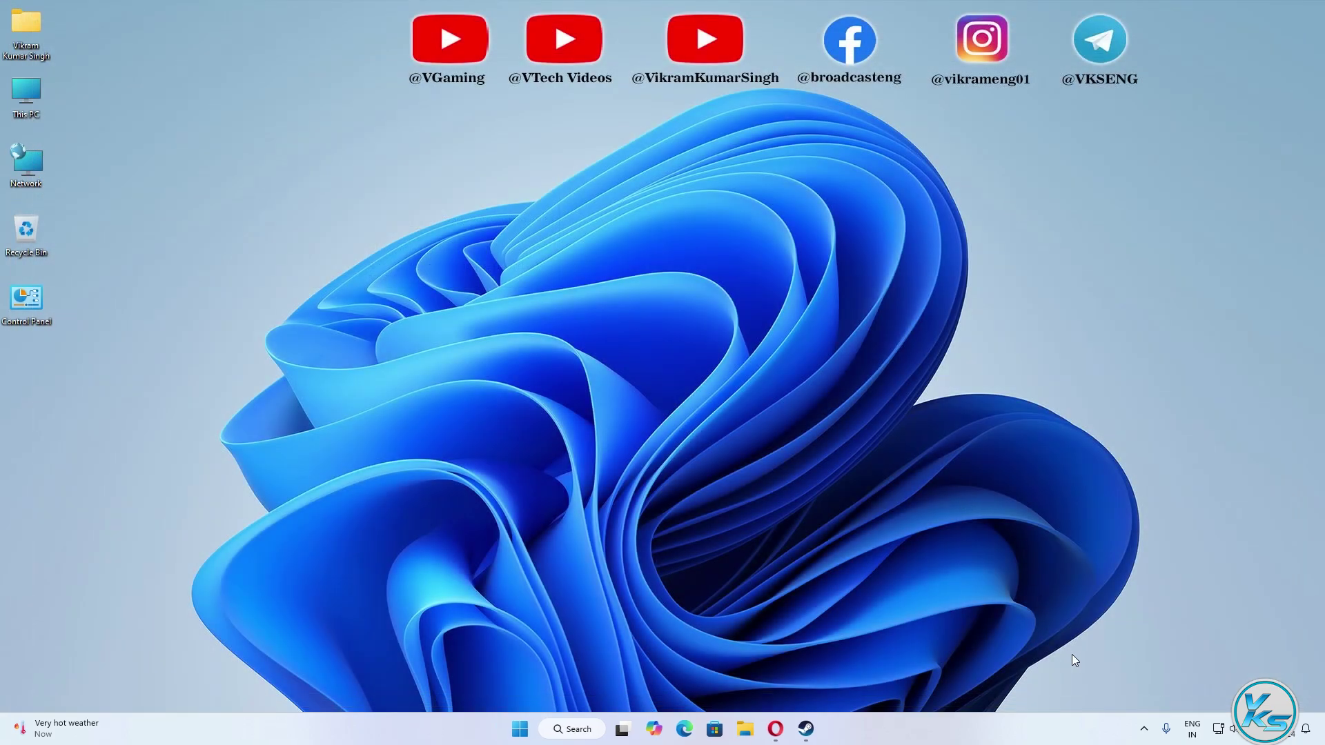
Open NVIDIA Control Panel and show the program-specific settings under Manage 3D Settings
left_click(1144, 732)
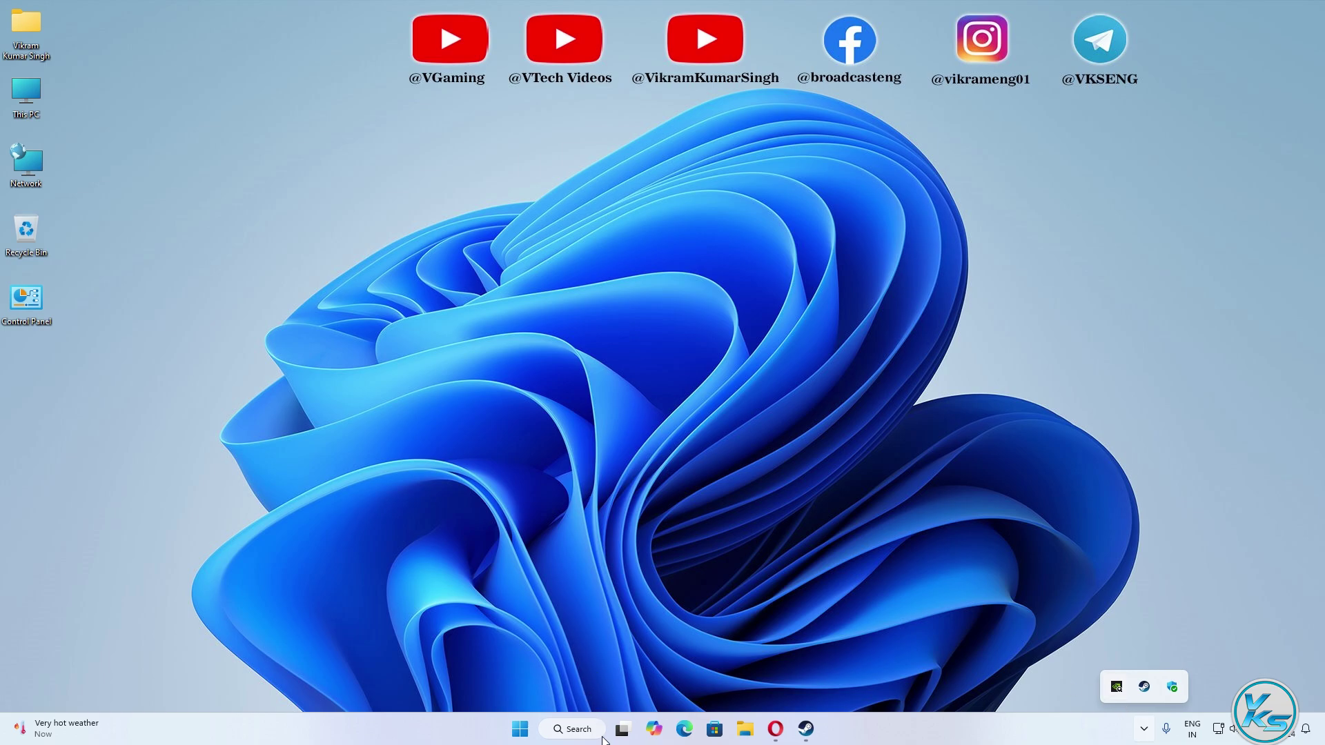
left_click(580, 729)
type("nvidia control panel")
left_click(485, 338)
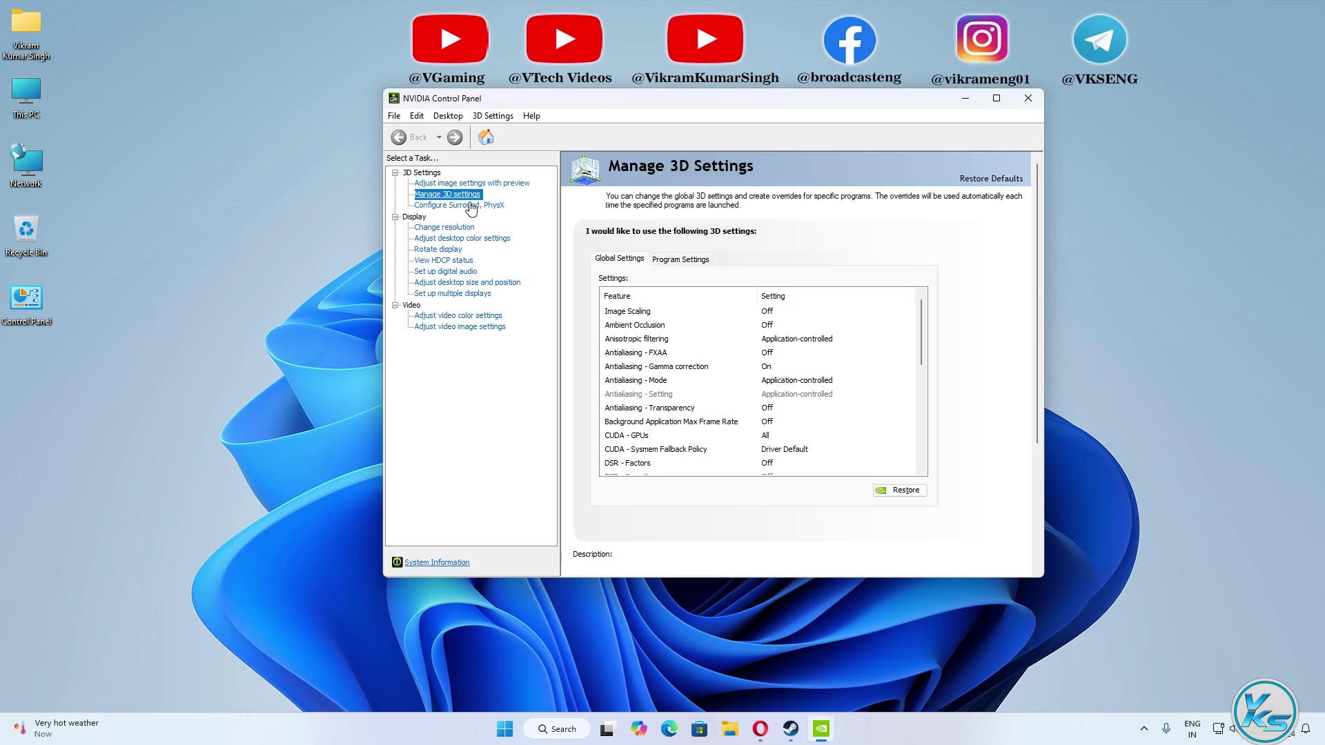
left_click(674, 261)
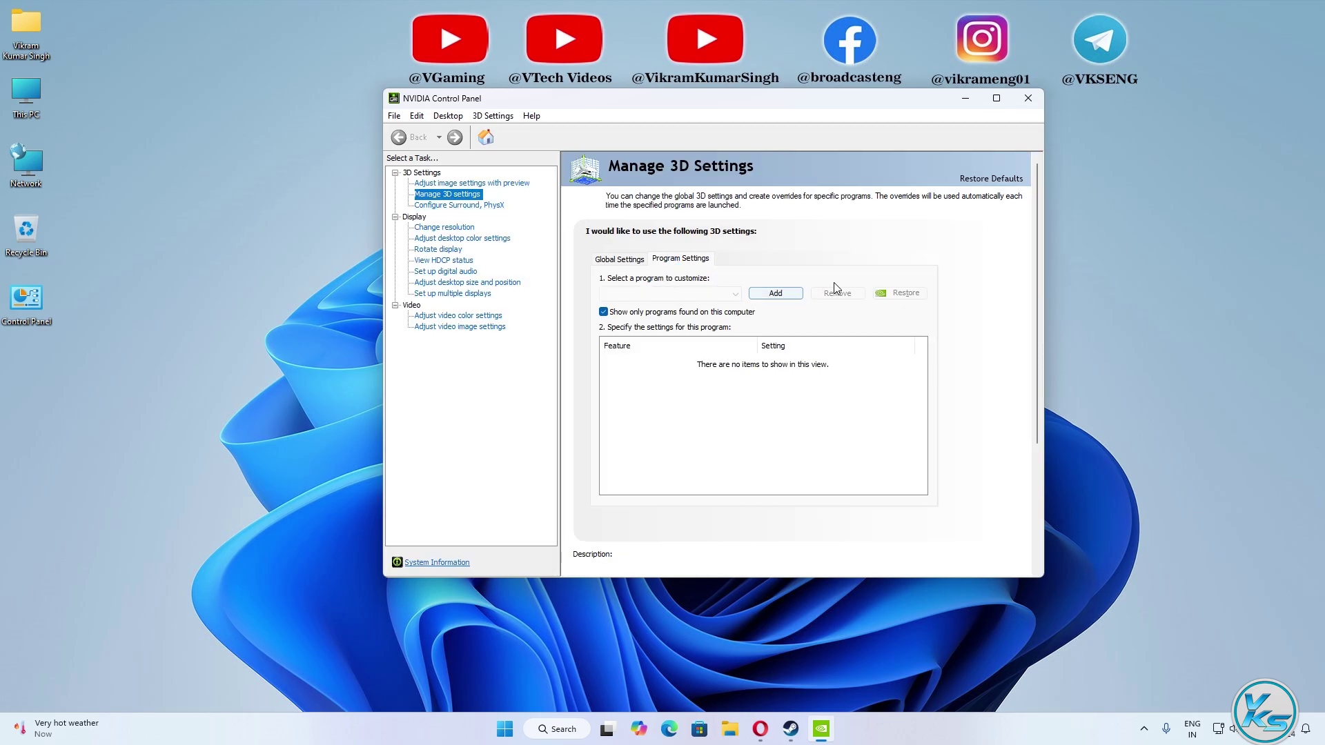
Add the Supermarket Together application from its copied folder path to the NVIDIA program settings, apply it, and close the window
left_click(794, 294)
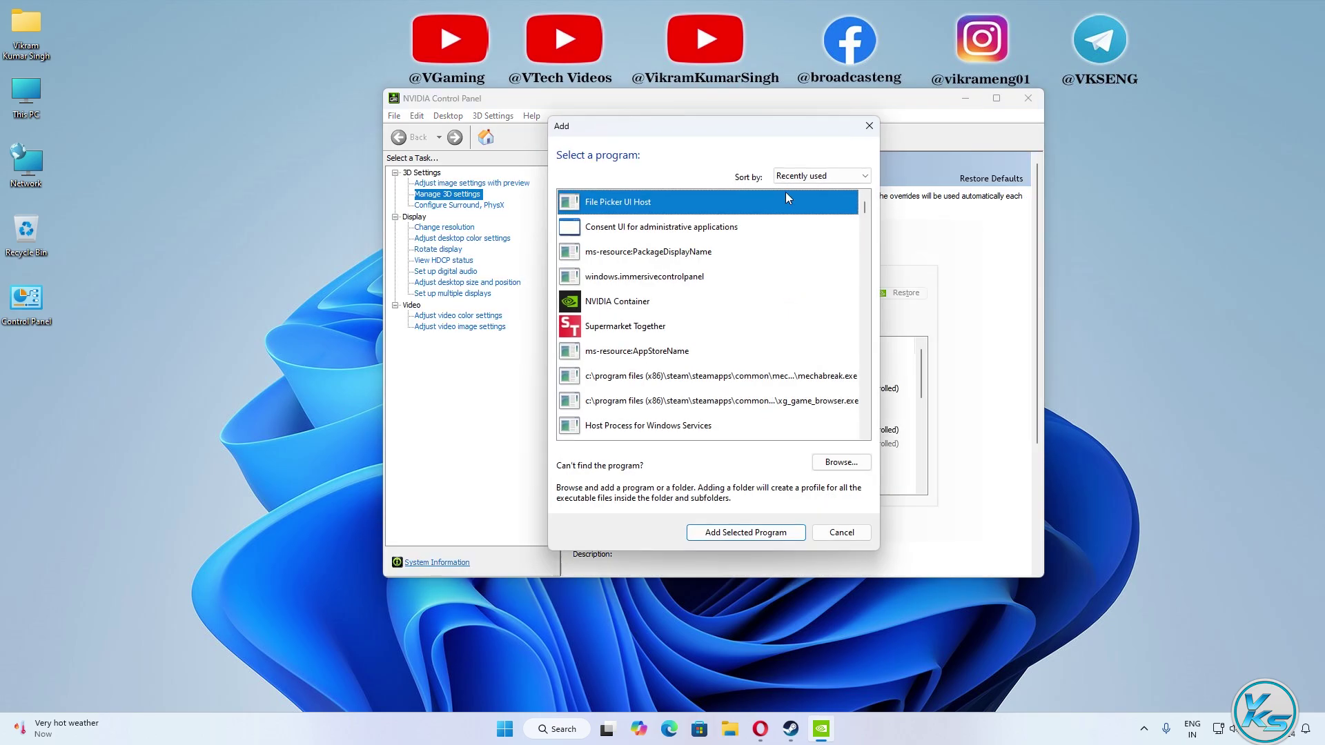
left_click(837, 463)
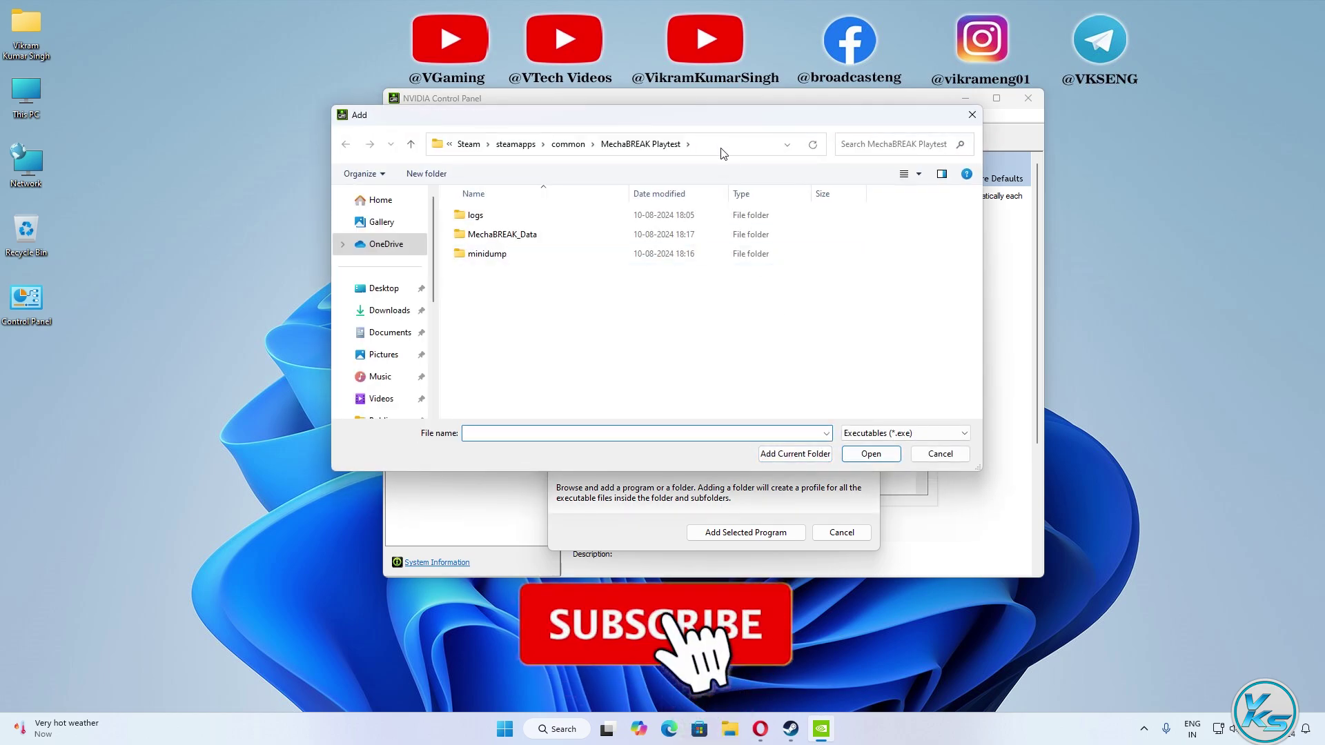
left_click(723, 146)
right_click(723, 147)
left_click(757, 208)
key("Return")
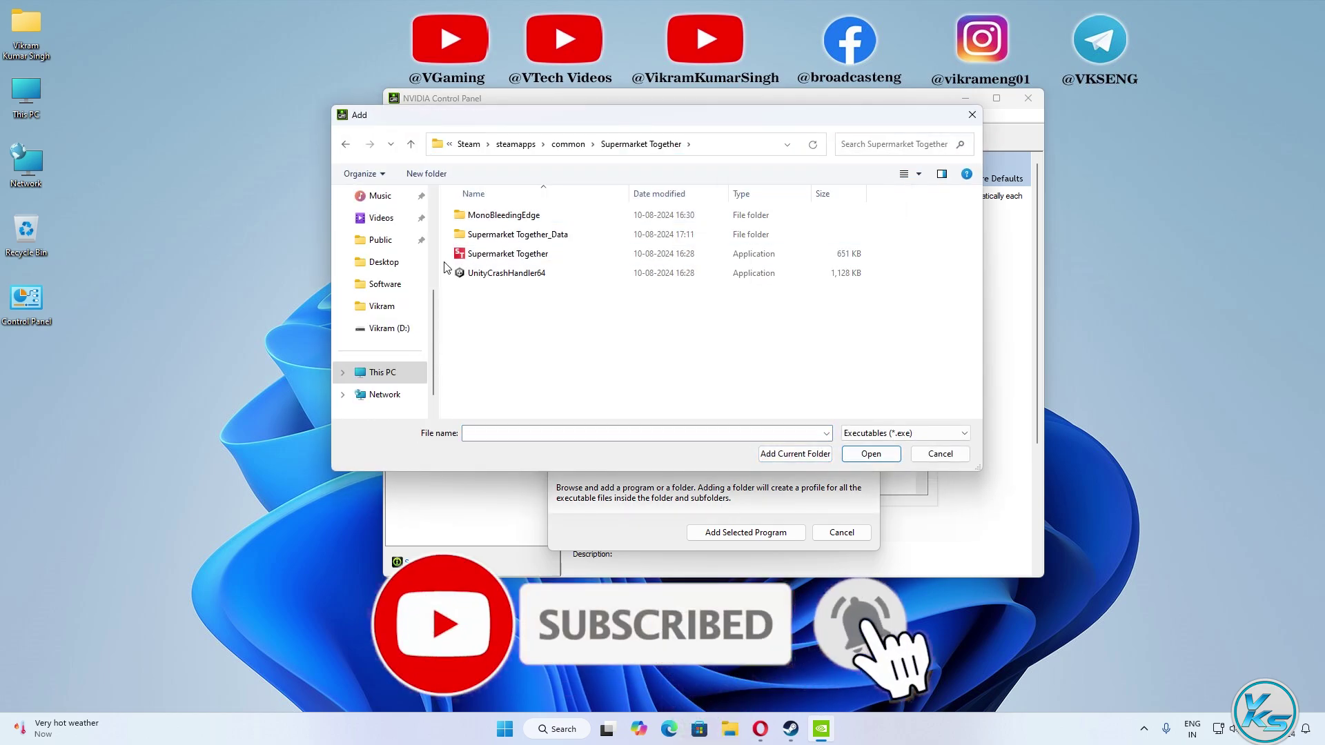
left_click(476, 255)
left_click(882, 459)
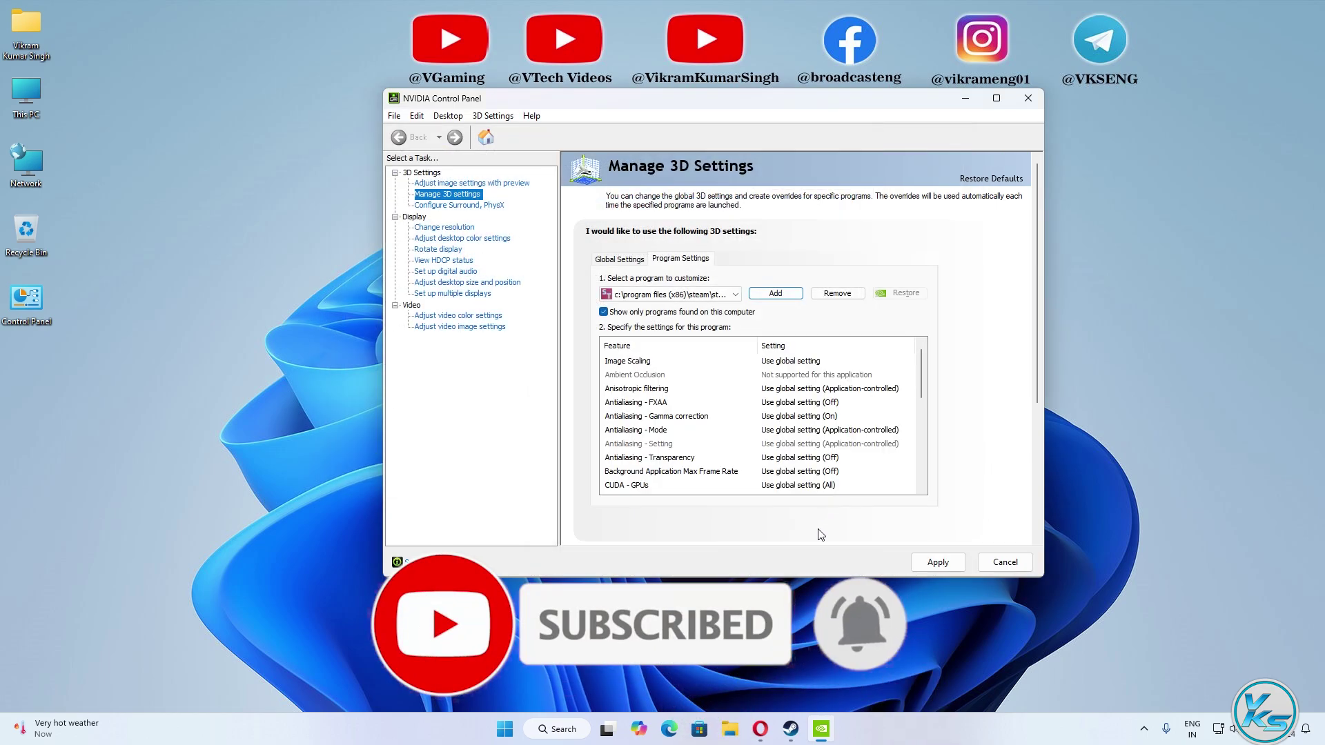
left_click(927, 560)
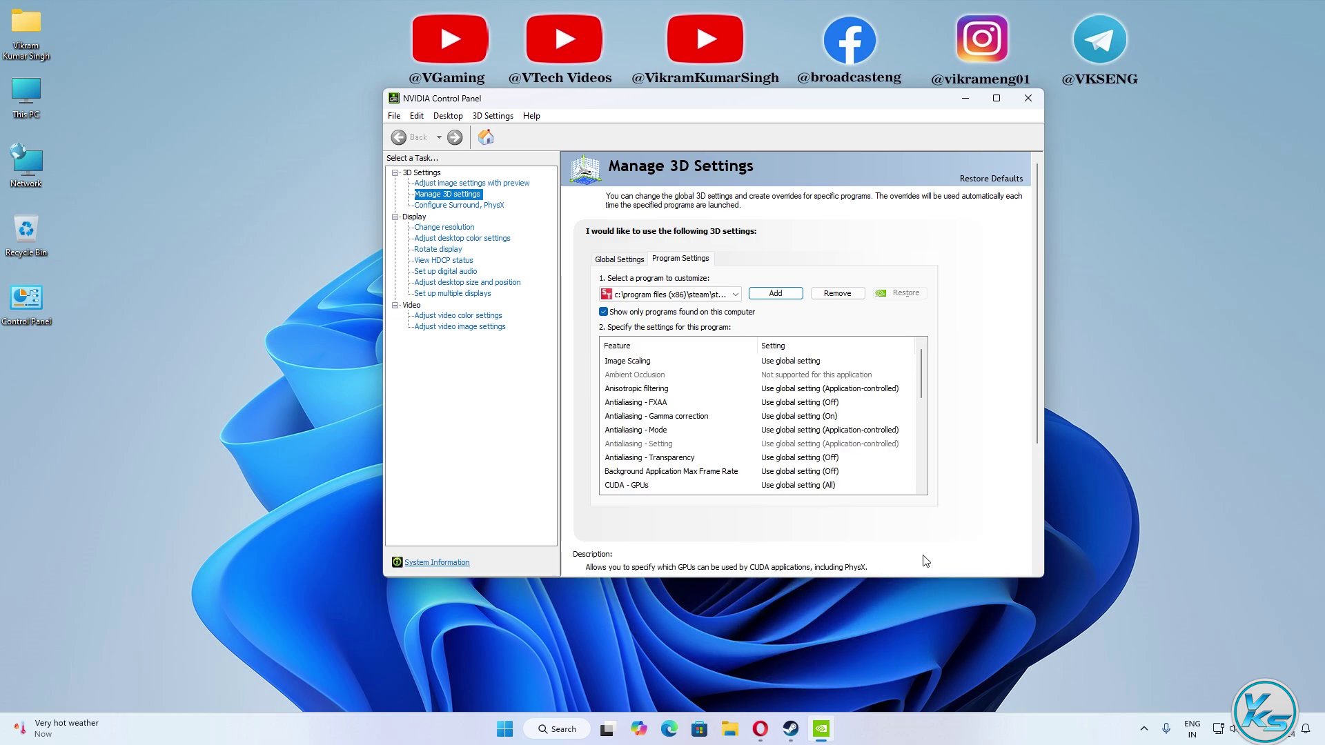
left_click(1020, 107)
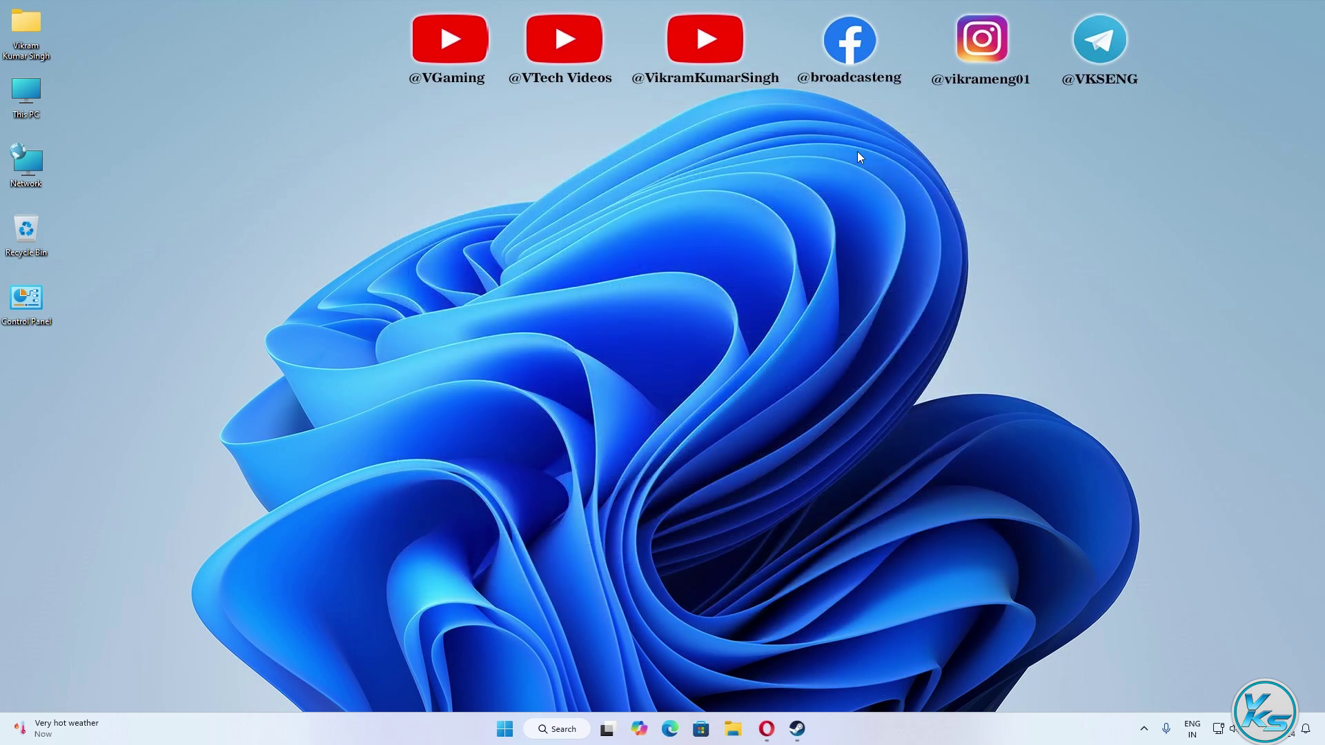
Open the Windows graphics settings by way of the Game Mode page in the gaming settings
right_click(519, 740)
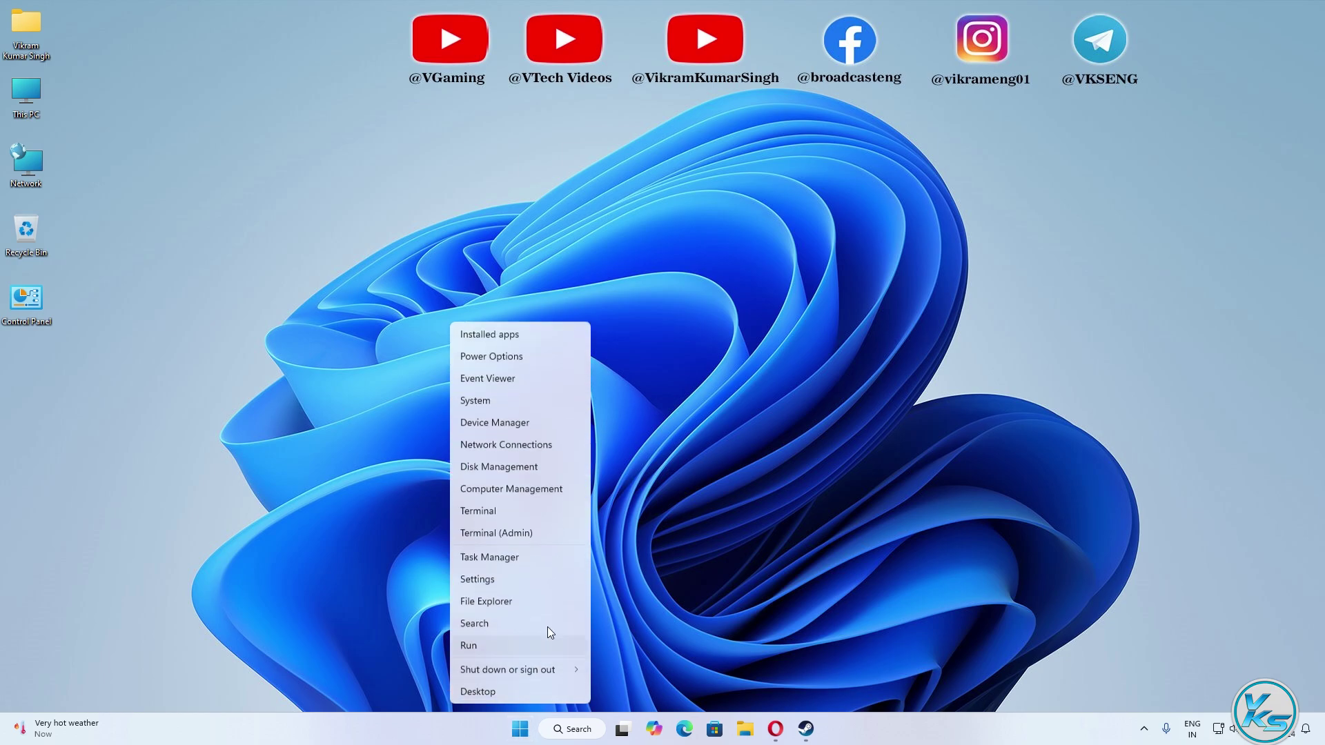
left_click(494, 579)
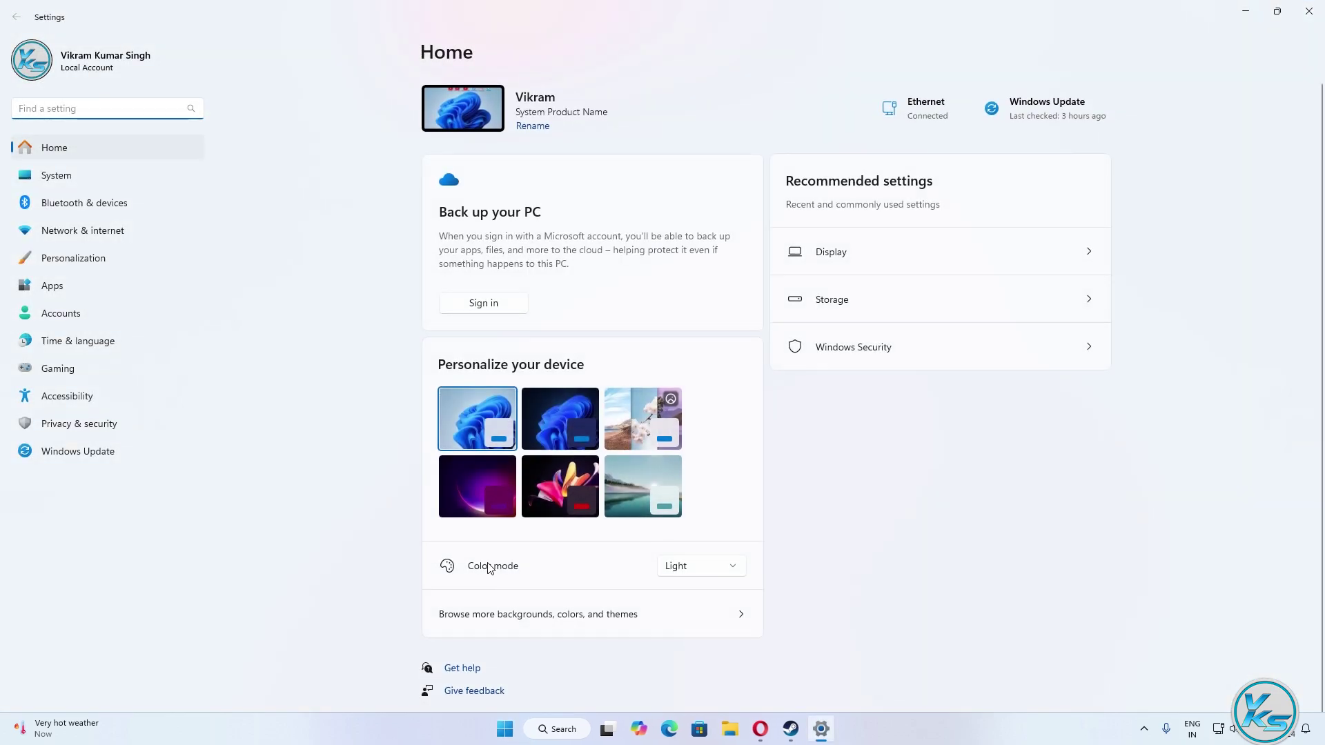
left_click(80, 368)
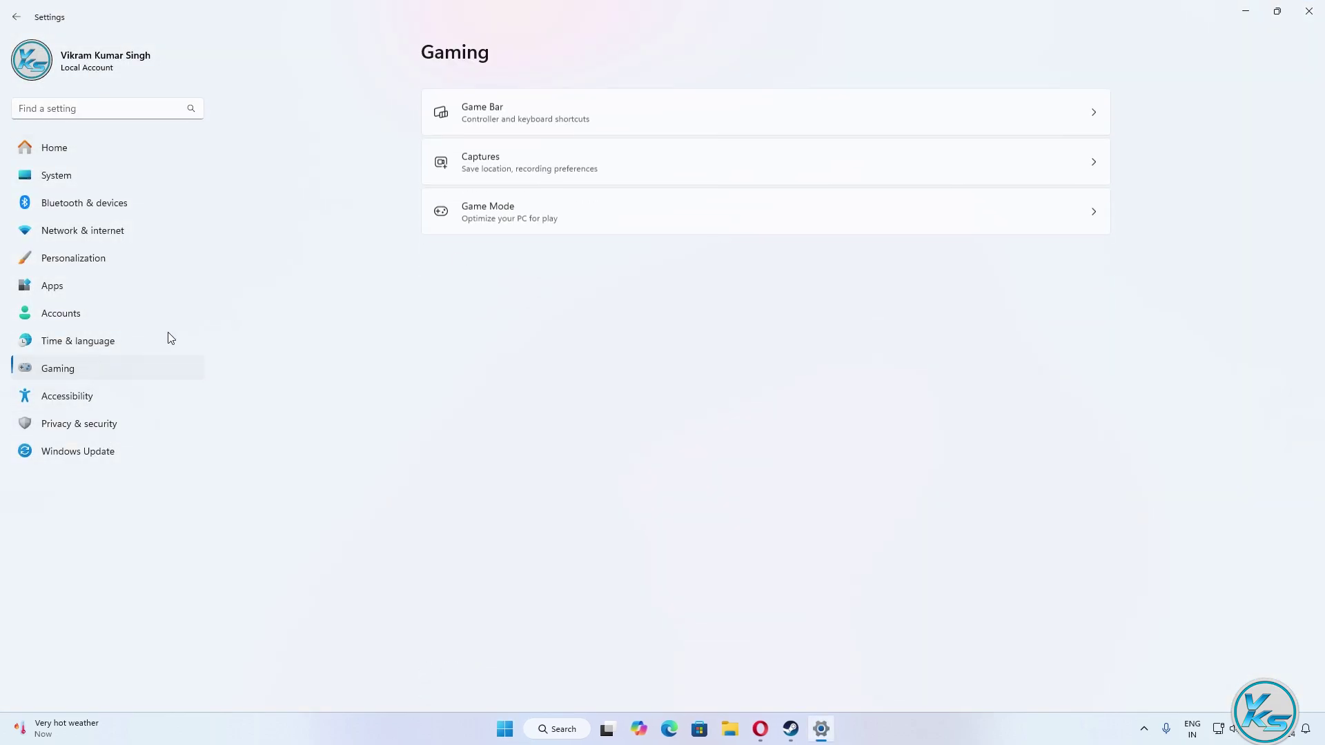
left_click(654, 216)
left_click(654, 218)
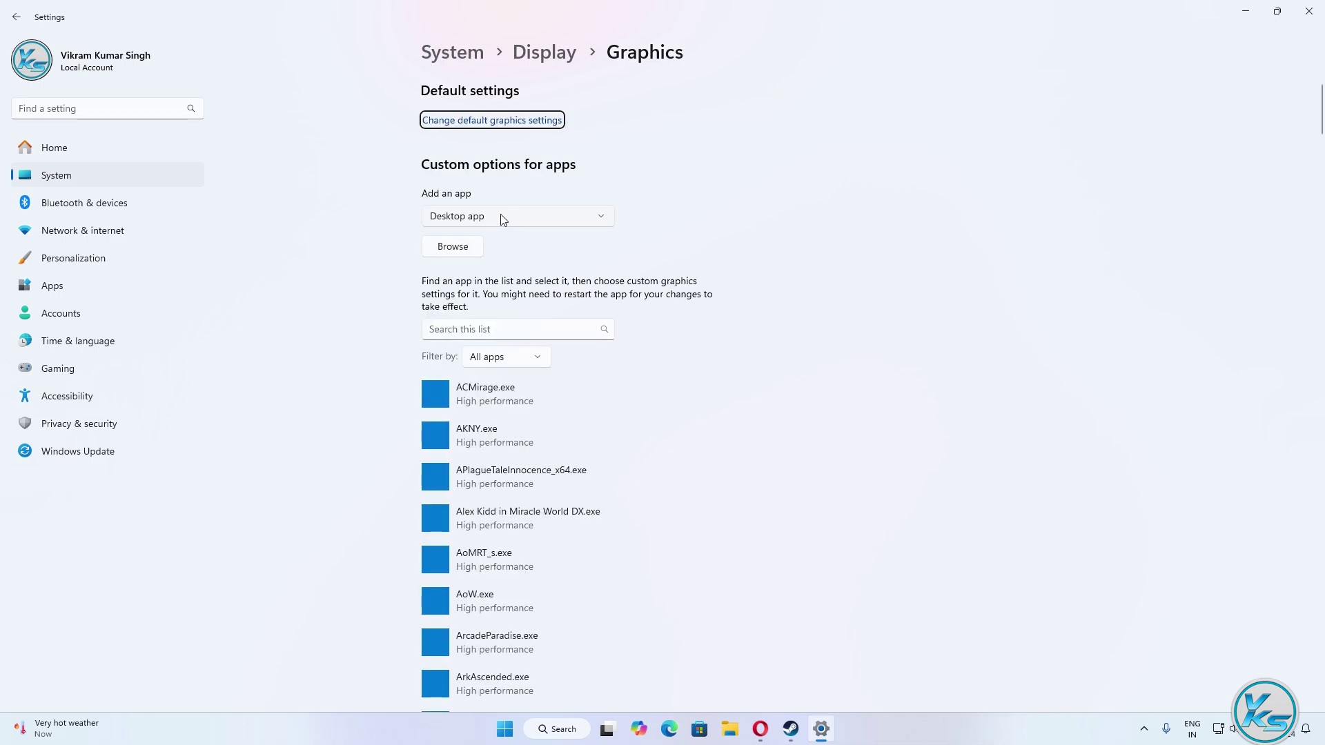
Add the Supermarket Together application from its copied Steam folder path to the custom graphics options for apps
left_click(452, 247)
left_click(687, 71)
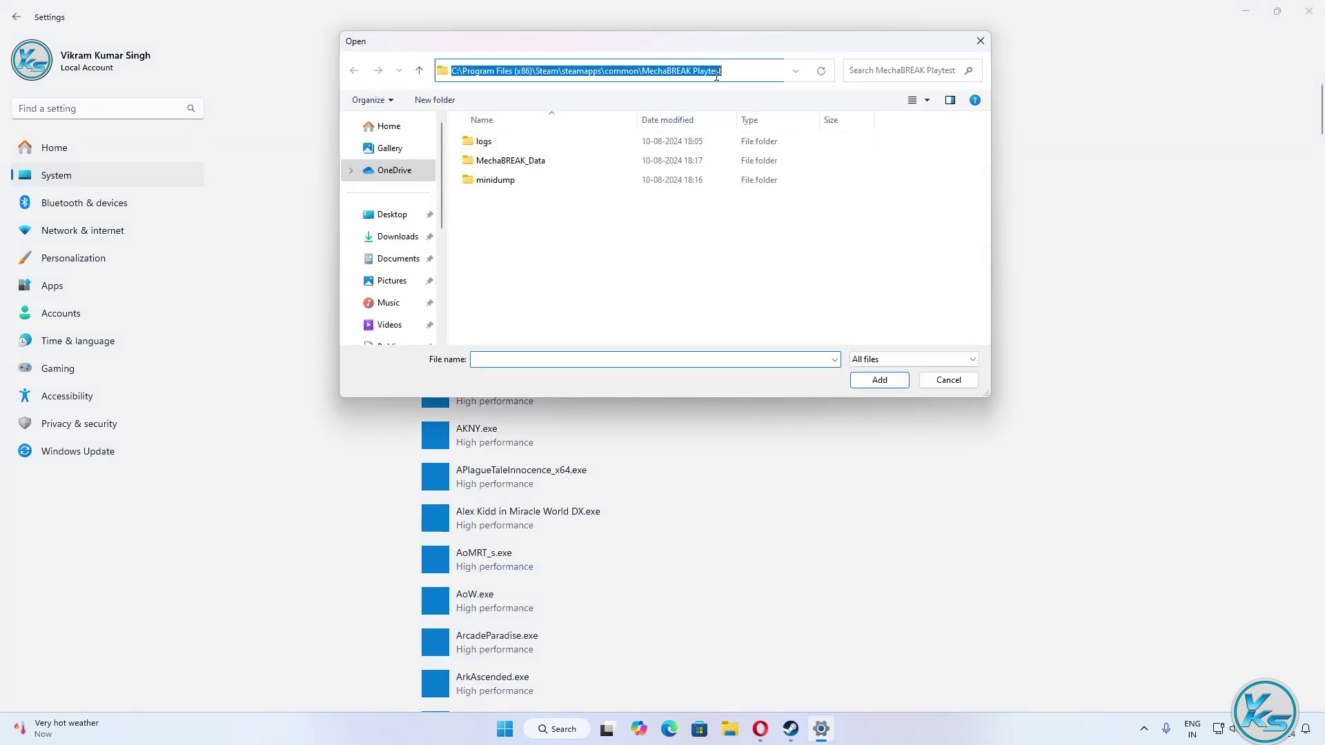
right_click(718, 73)
left_click(750, 135)
key("Return")
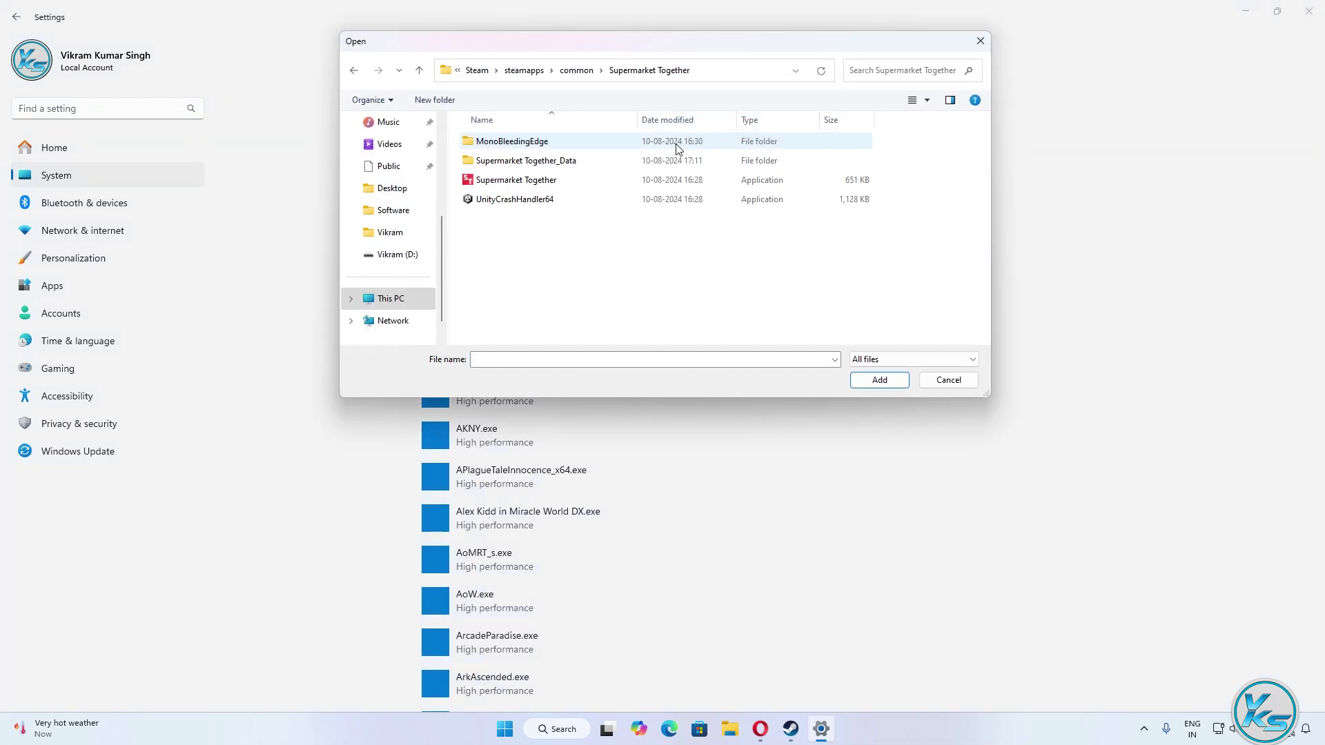
left_click(567, 185)
left_click(869, 381)
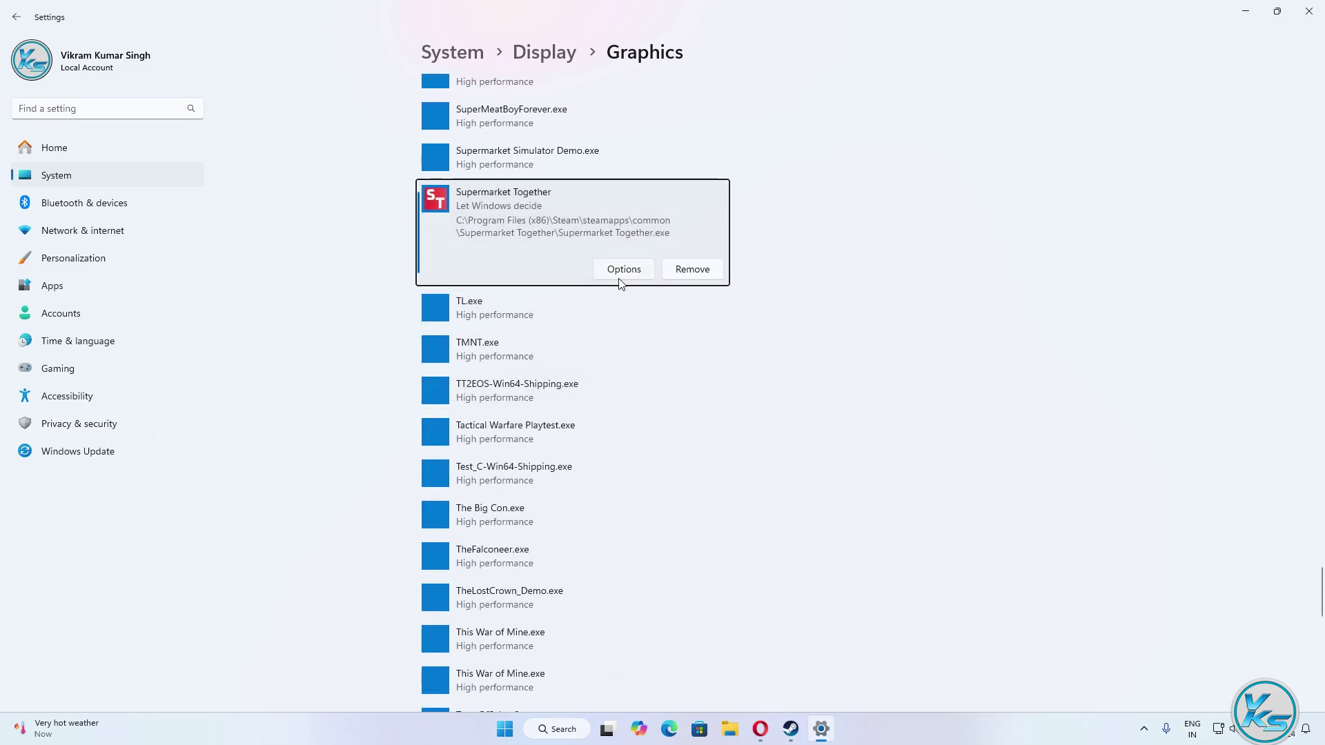
Set Supermarket Together's graphics preference to High performance, save it, and go to the Windows Update settings
left_click(618, 270)
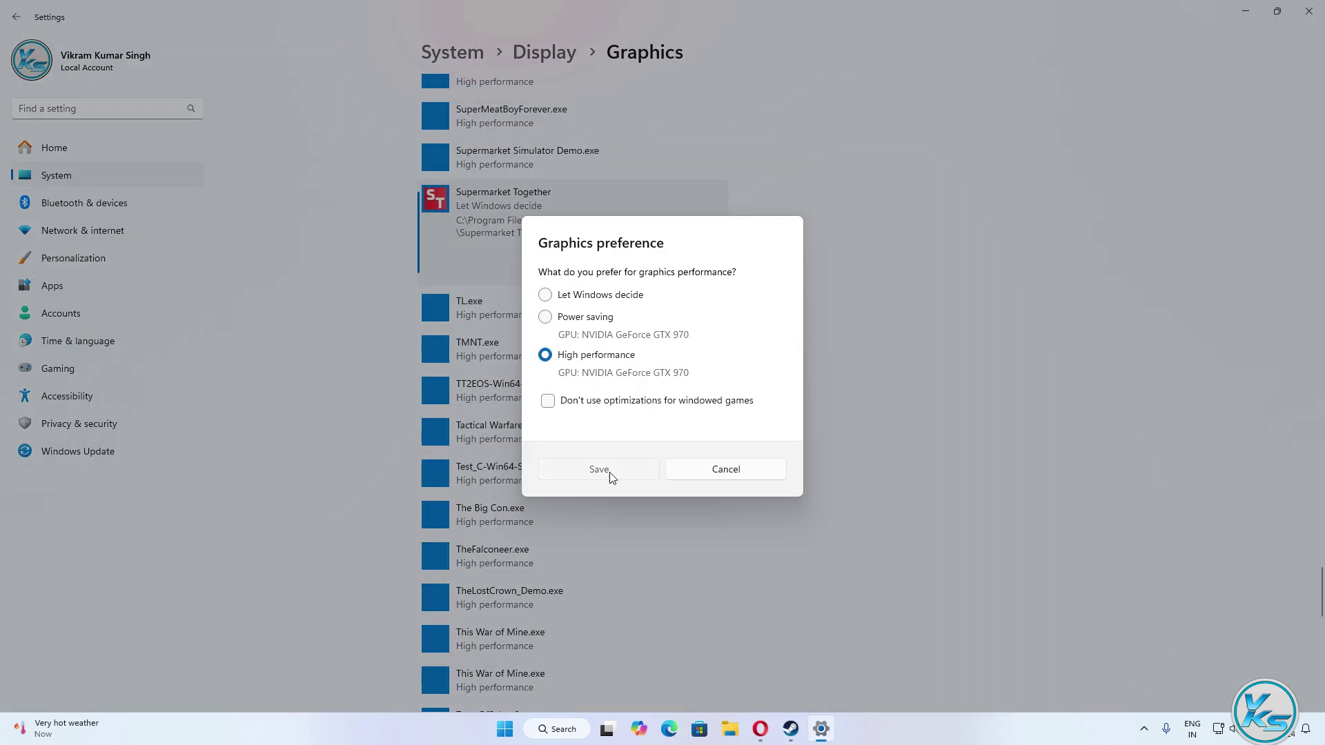
left_click(611, 476)
left_click(99, 450)
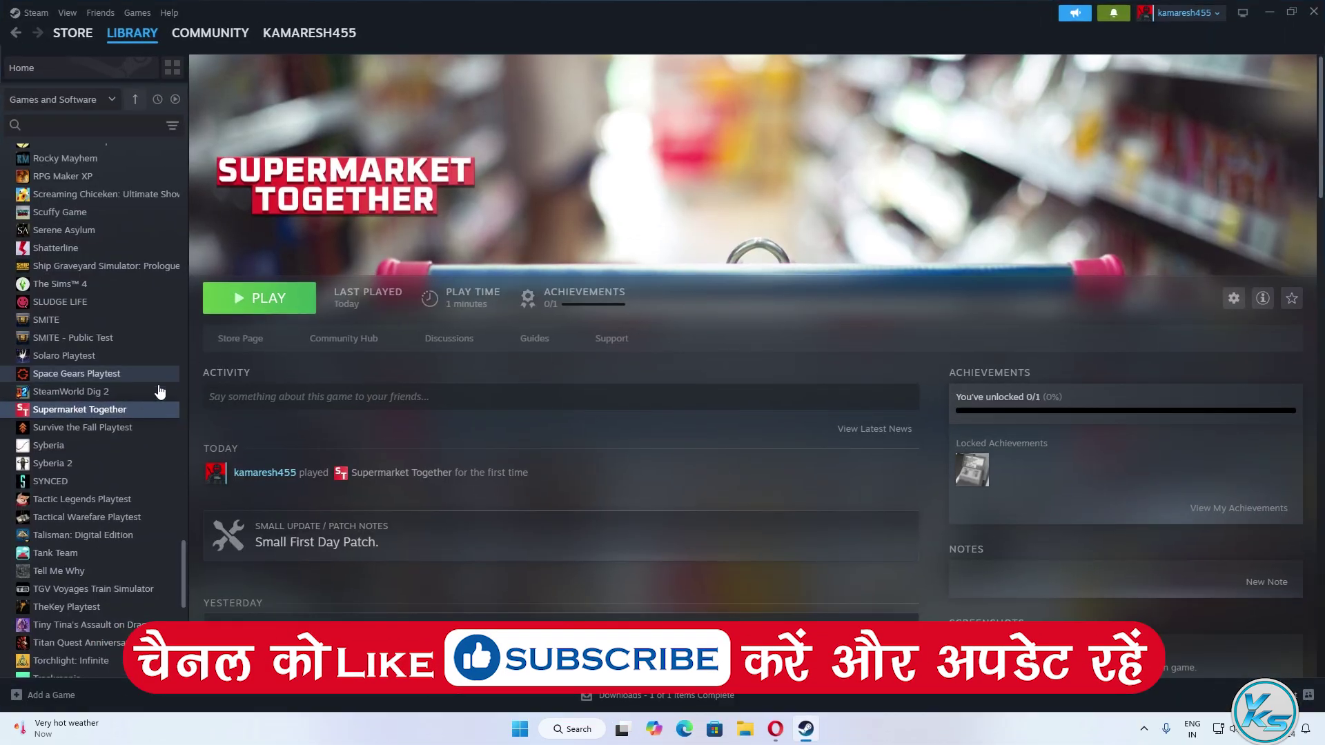
Verify the integrity of Supermarket Together's installed game files in Steam and close its properties
right_click(126, 411)
mouse_move(187, 491)
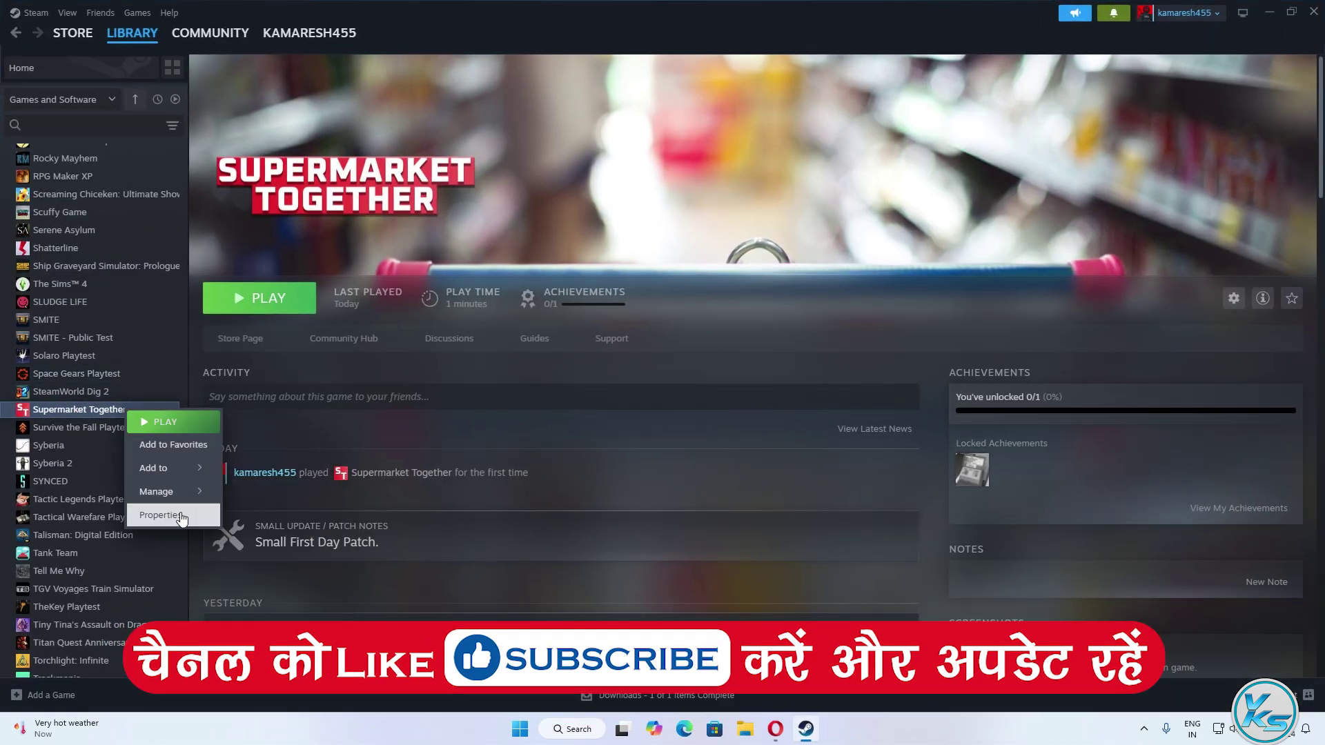
left_click(163, 515)
left_click(457, 288)
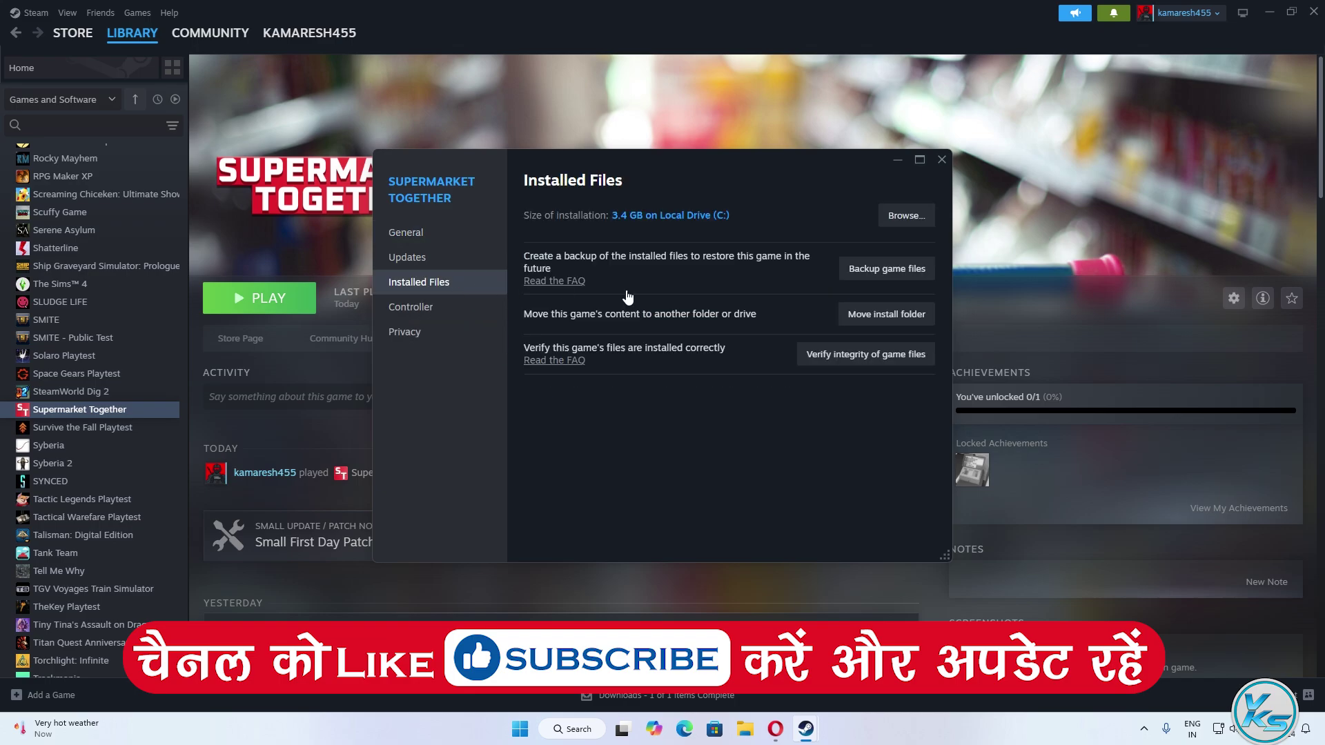
left_click(860, 358)
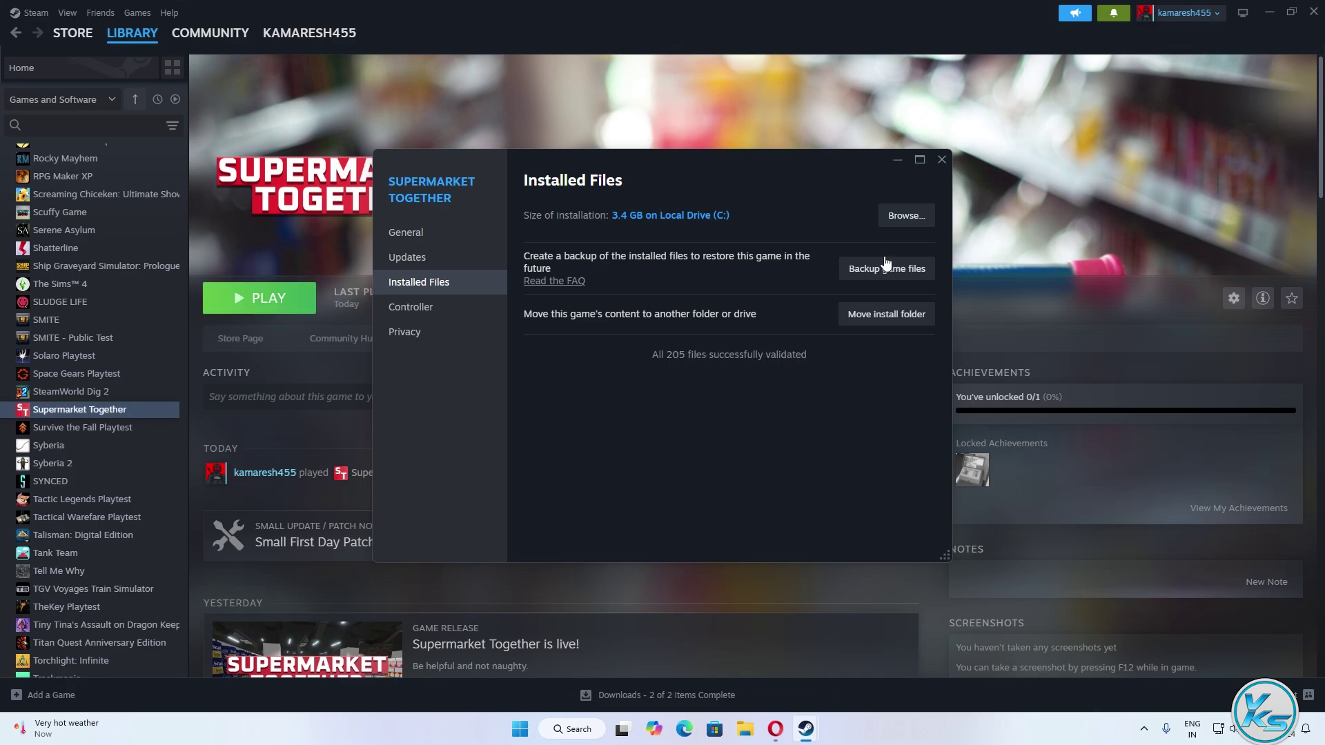
left_click(941, 160)
Launch Supermarket Together from the Steam library, show its graphics, controls and audio options, and save them
left_click(261, 298)
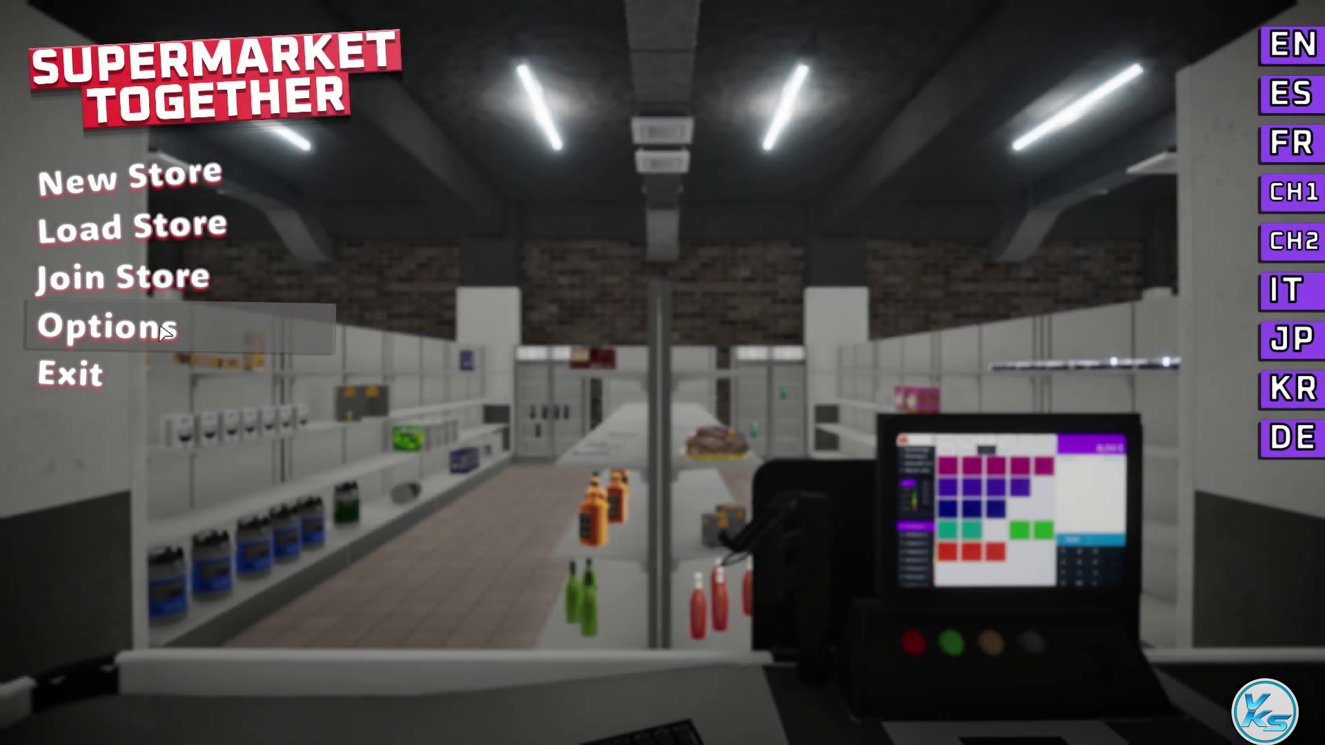
left_click(162, 332)
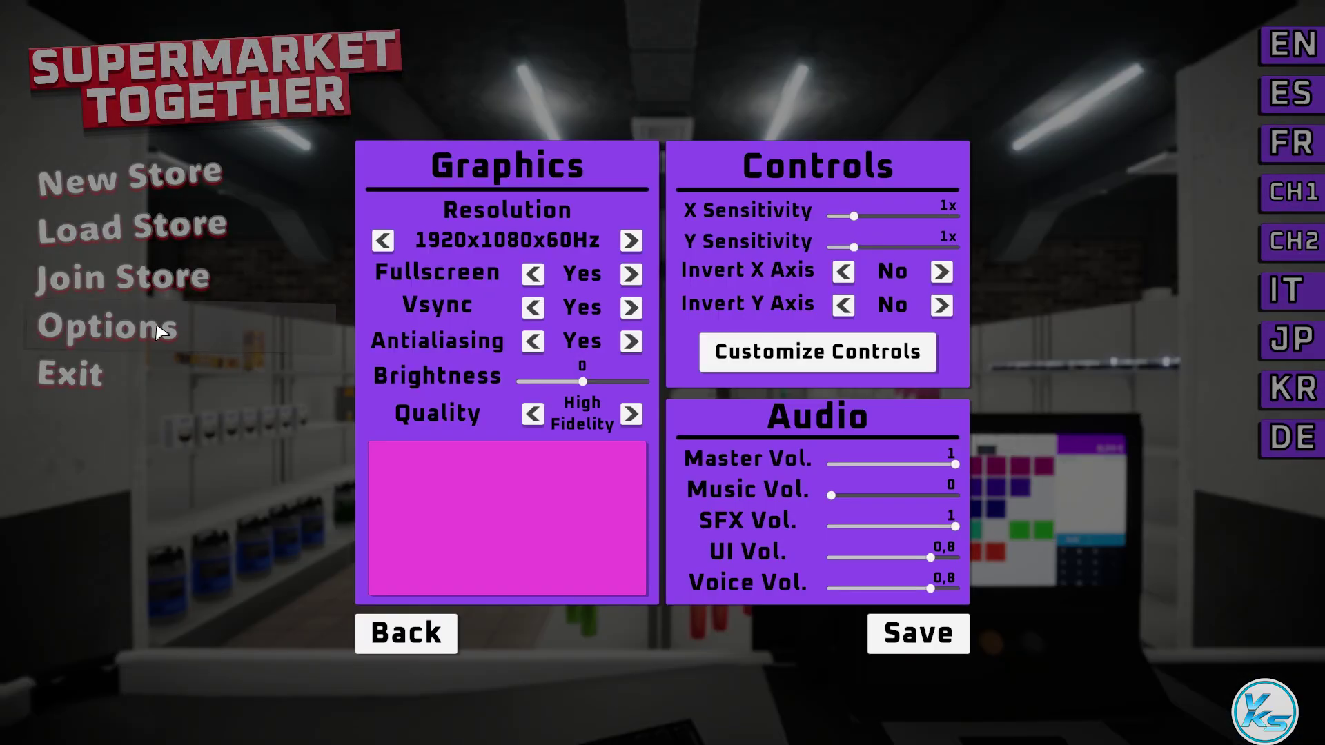
left_click(917, 633)
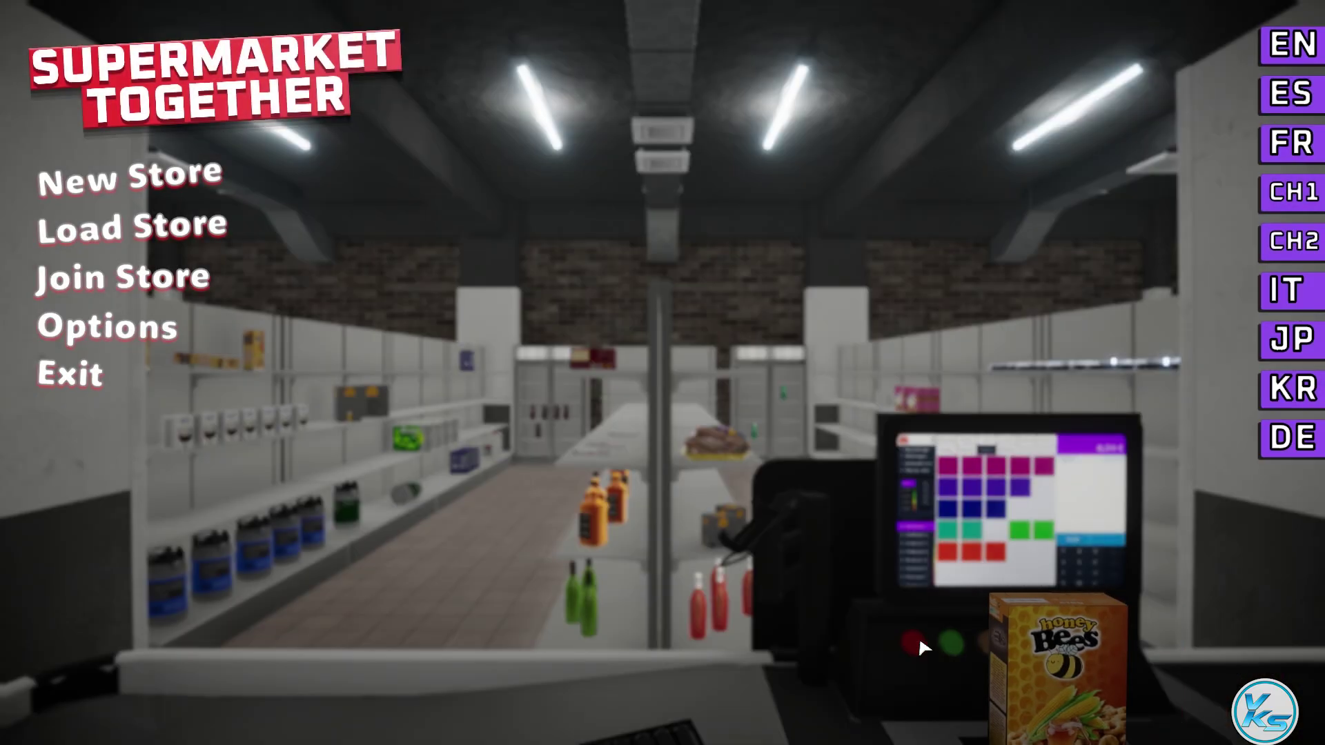
Create a new public store named VGaming with difficulty 0
left_click(110, 185)
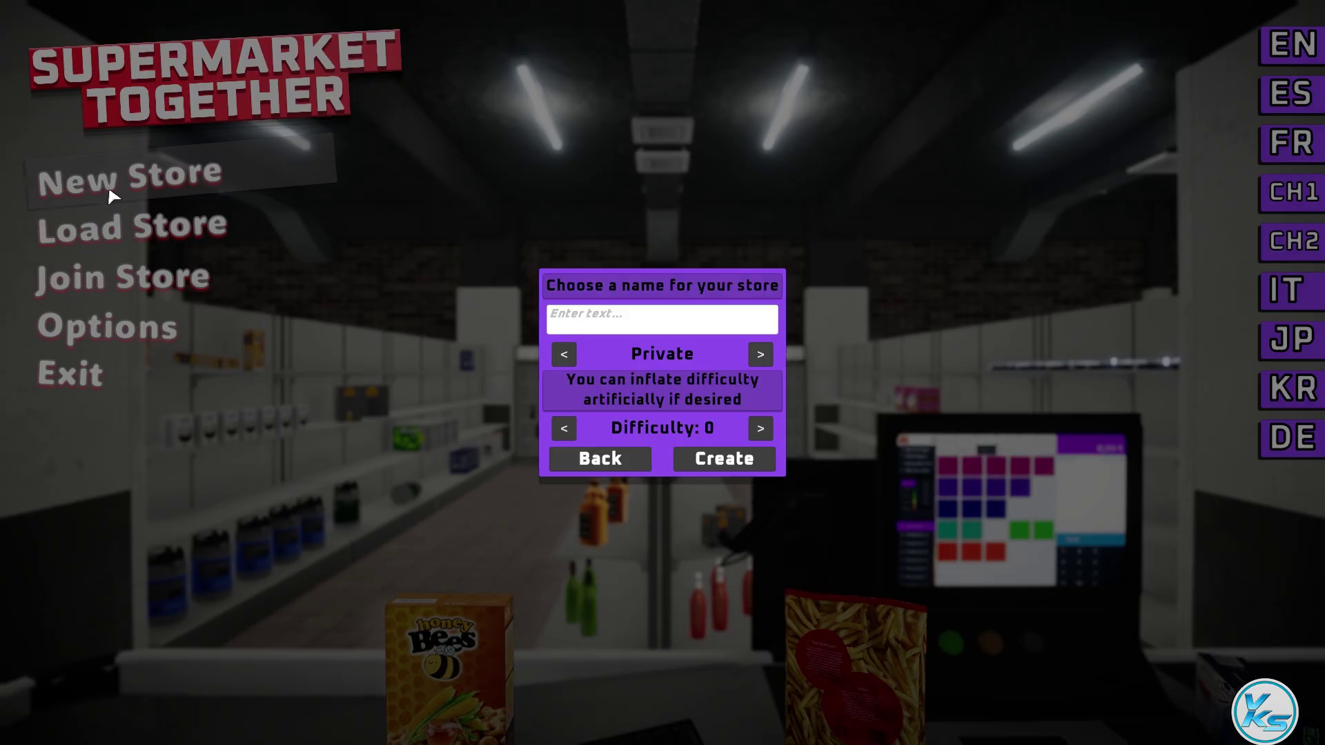
left_click(646, 330)
type("VGaming")
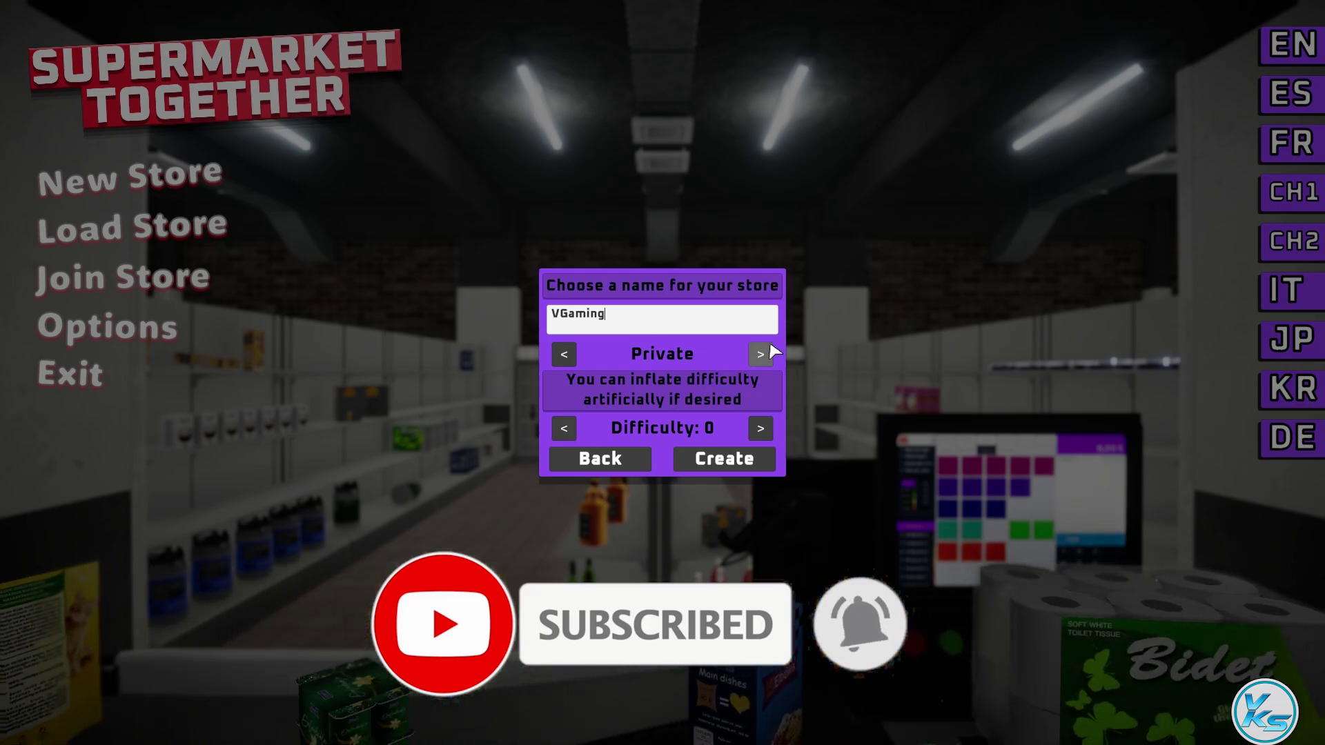
left_click(761, 354)
left_click(760, 354)
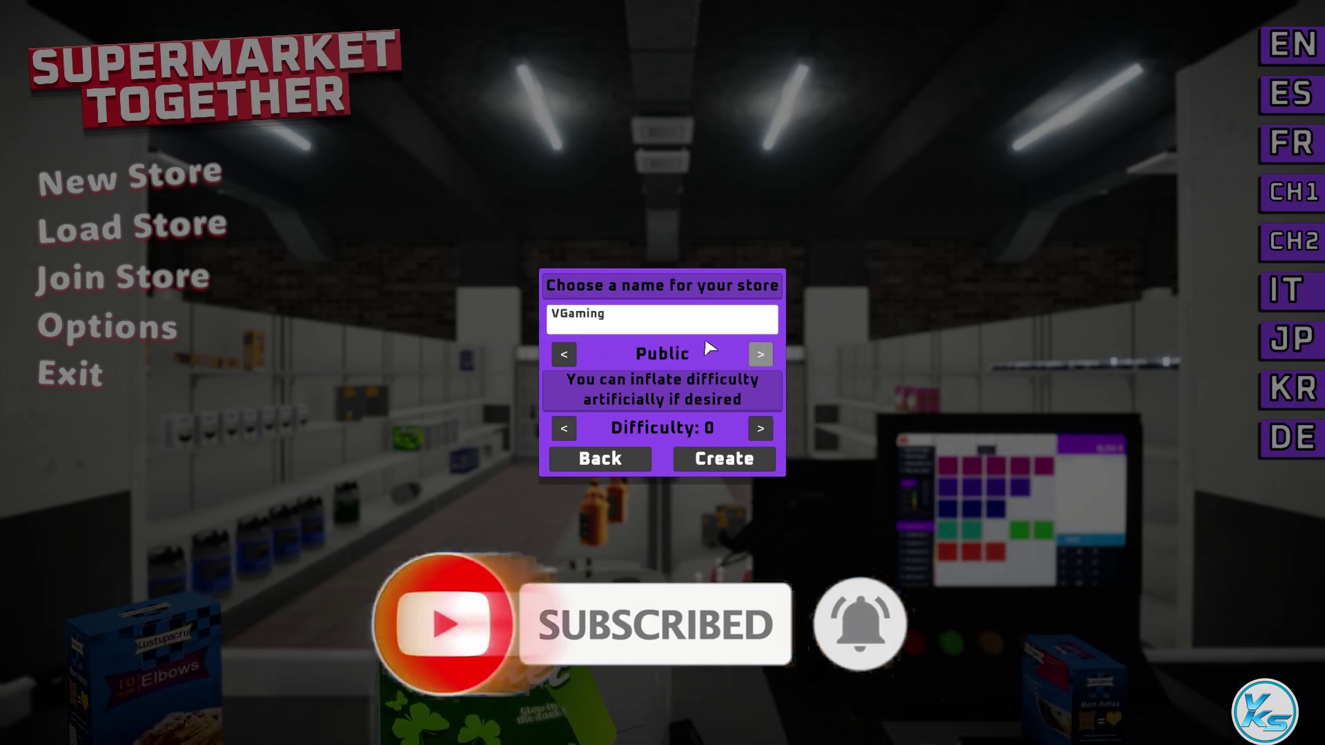
left_click(761, 354)
left_click(761, 354)
left_click(761, 354)
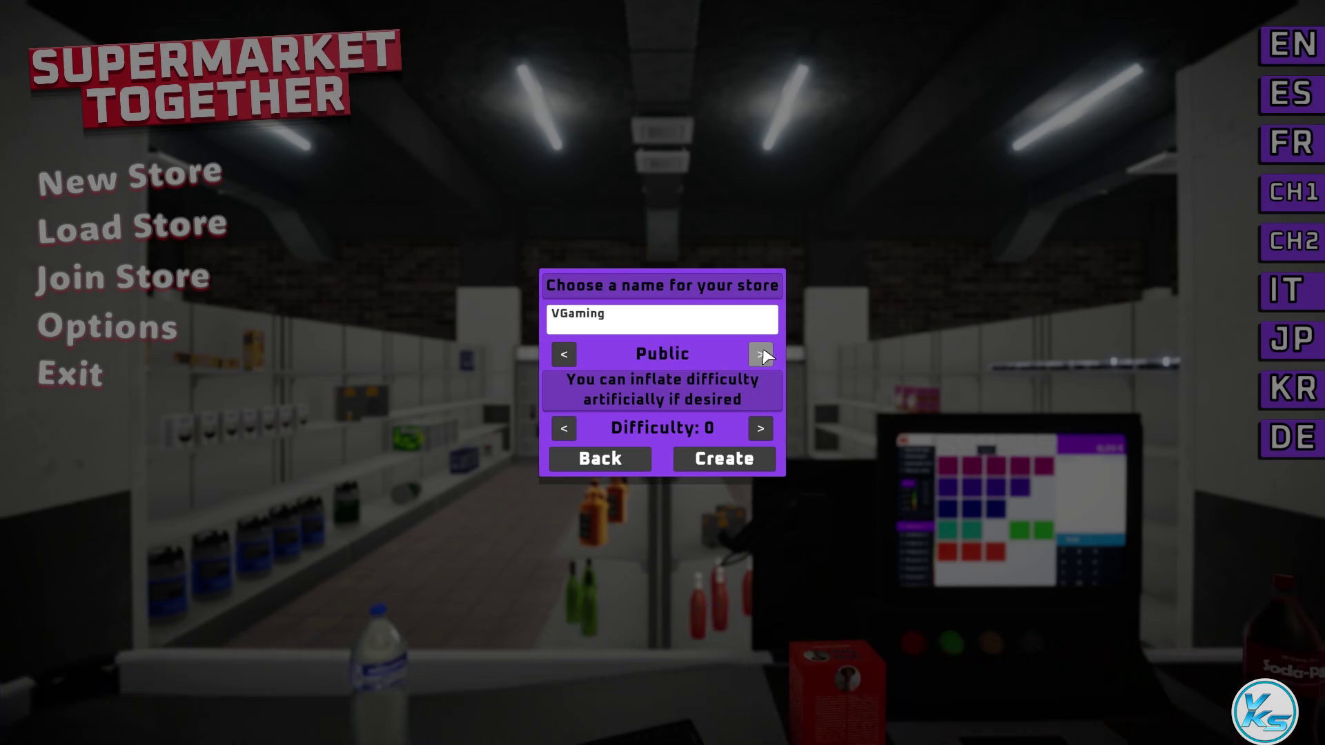
left_click(742, 470)
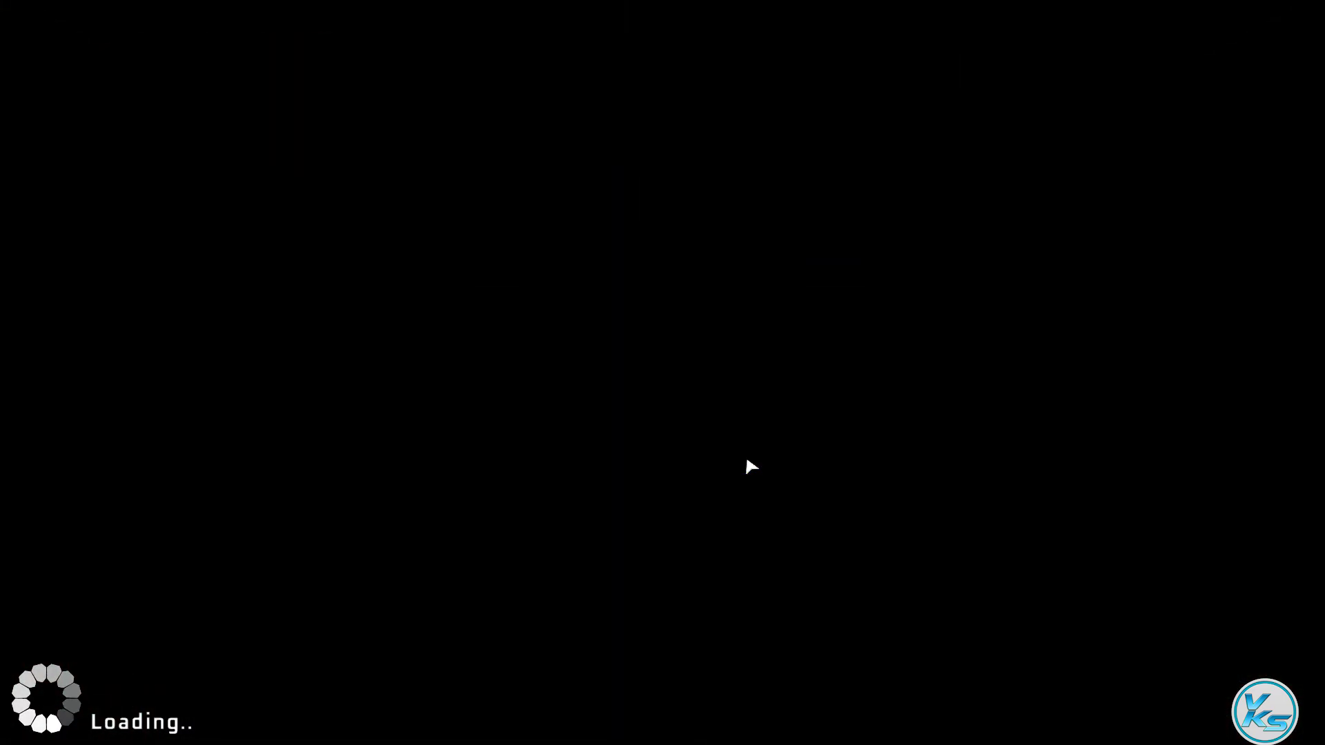